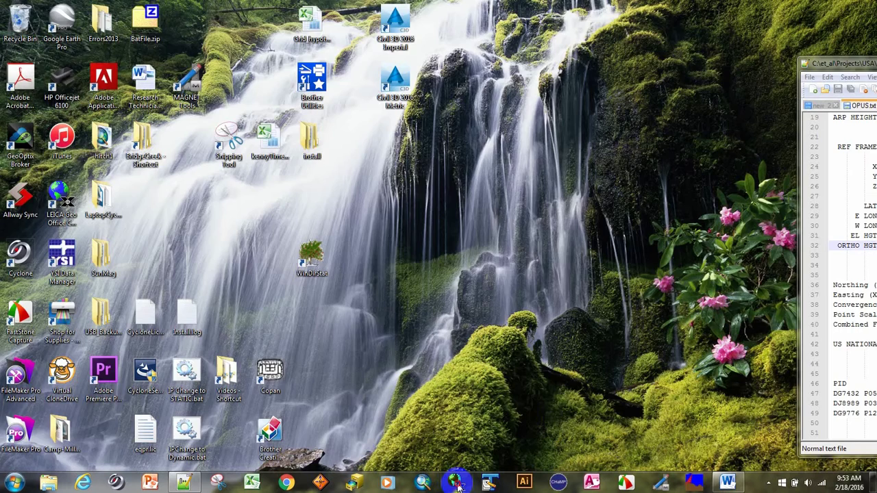
Start Leica Geo Office, dismiss the tip of the day, and list the existing projects
click(456, 483)
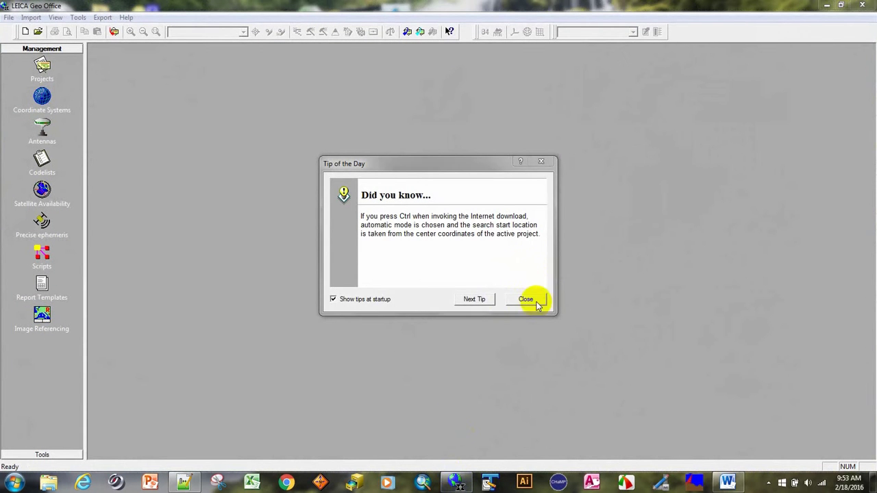
click(527, 300)
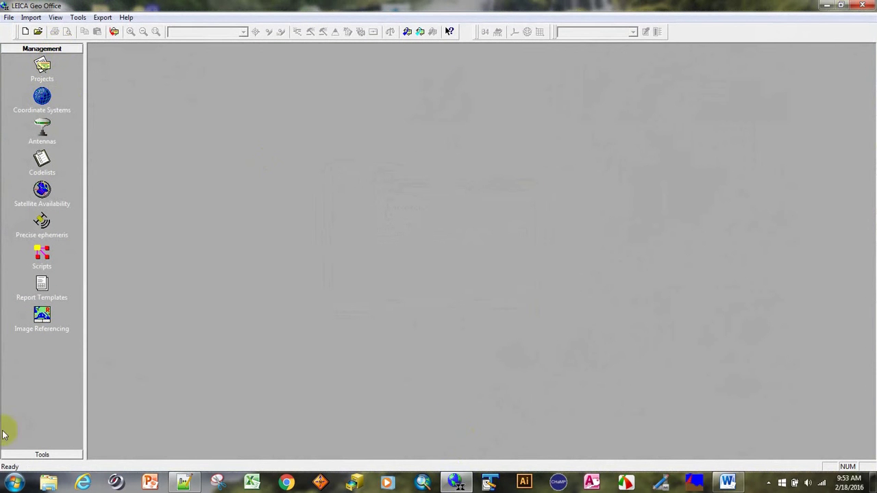
click(42, 455)
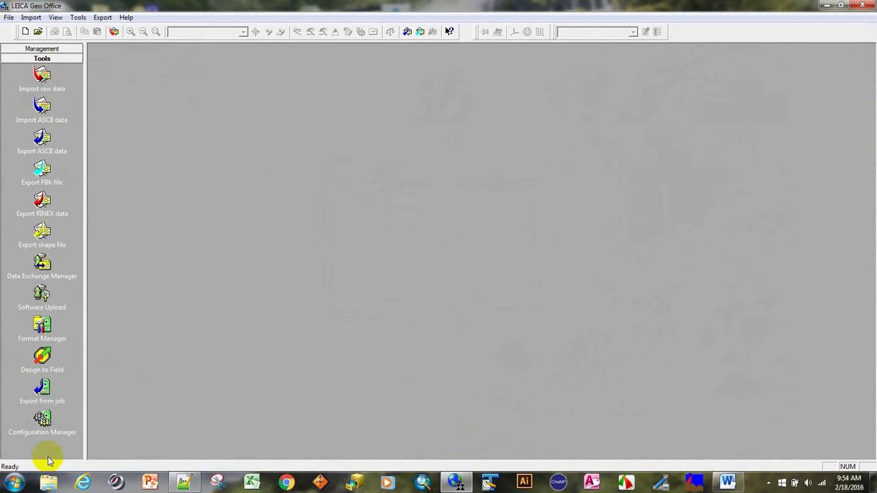
click(59, 50)
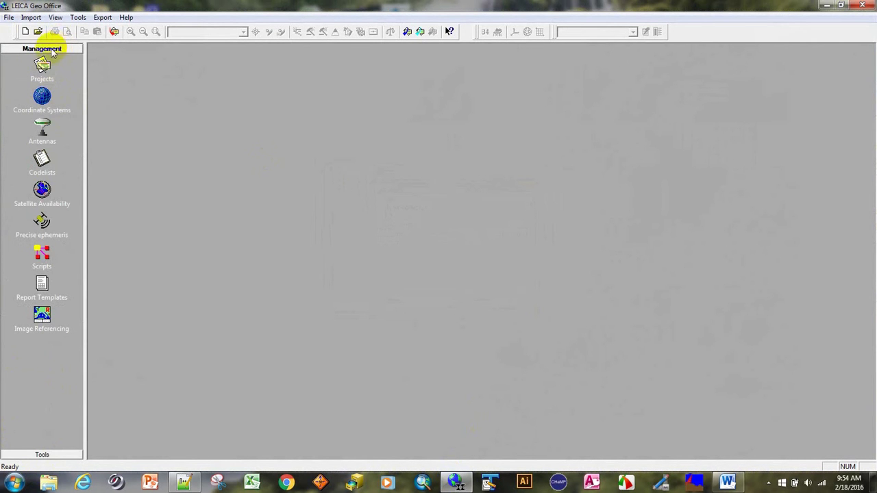
click(43, 66)
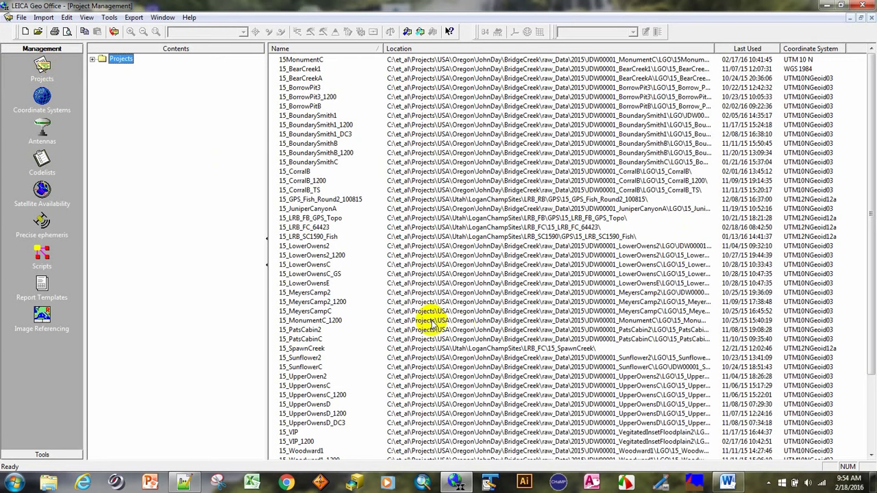
Start a new project located in CurtisCreek\LGO and name it CurtisCreek_2011_GPS
right_click(361, 298)
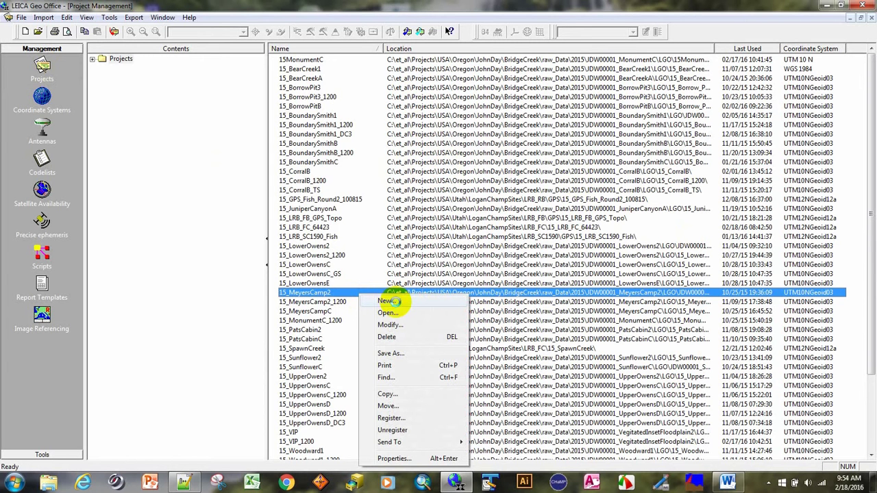
click(388, 301)
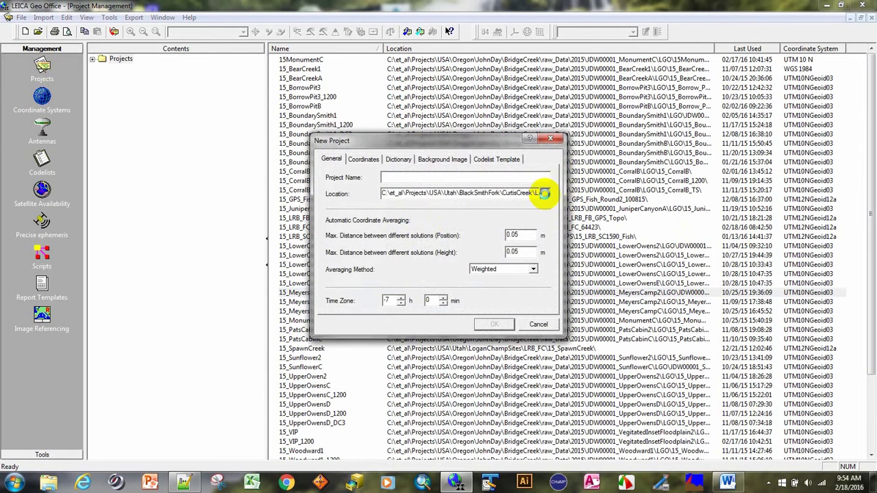
click(544, 194)
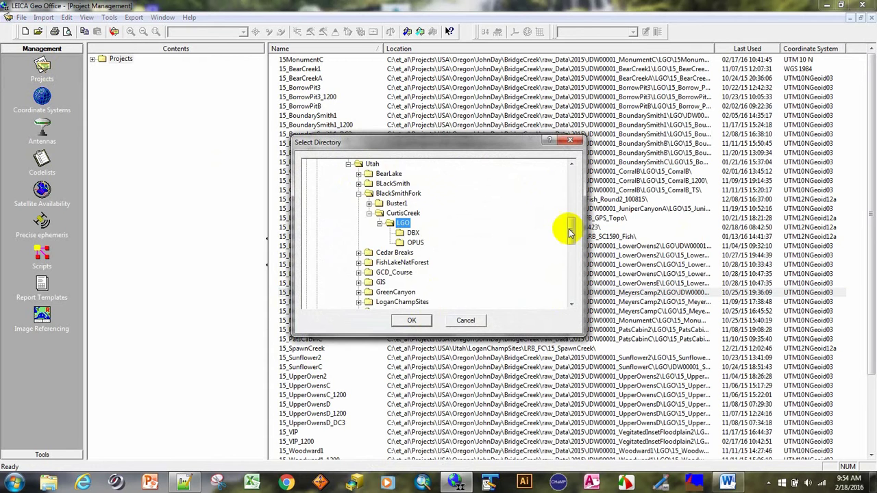
mouse_move(571, 233)
mouse_down()
mouse_move(568, 179)
mouse_move(575, 236)
mouse_up()
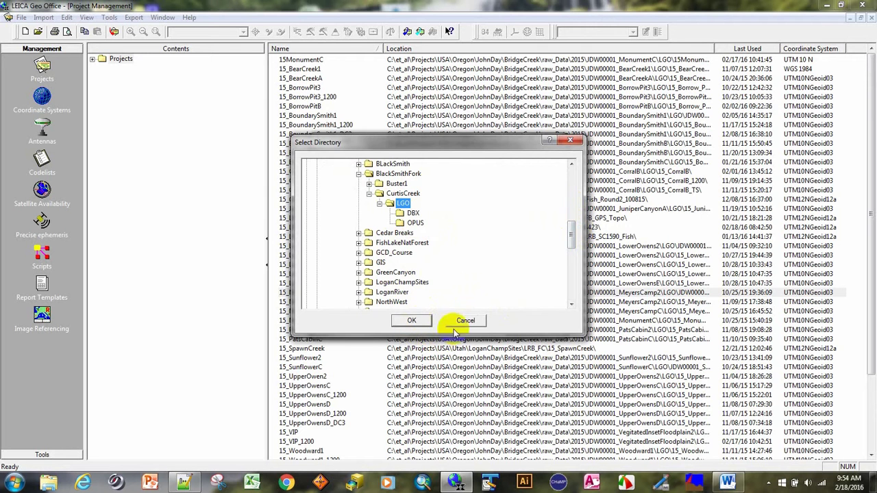
click(413, 320)
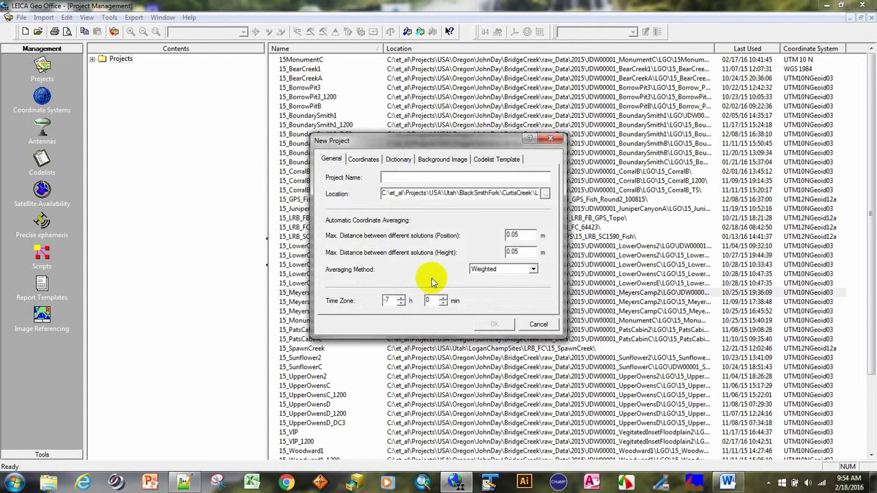
click(416, 177)
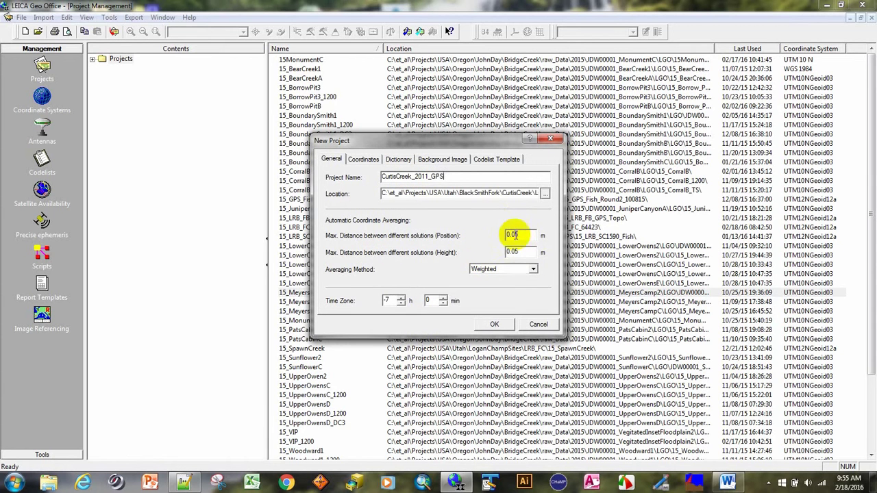
click(520, 236)
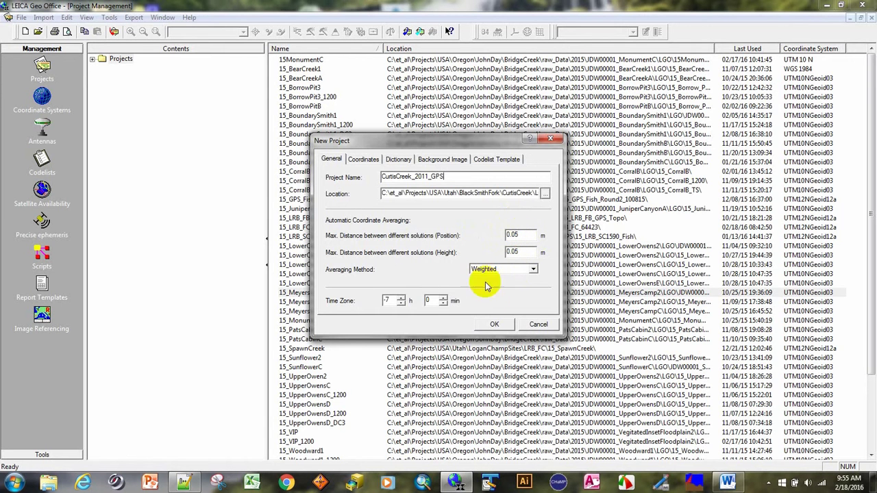
Give the new project the UTM12NGeoid12a coordinate system, review its other tabs, and create it
click(368, 162)
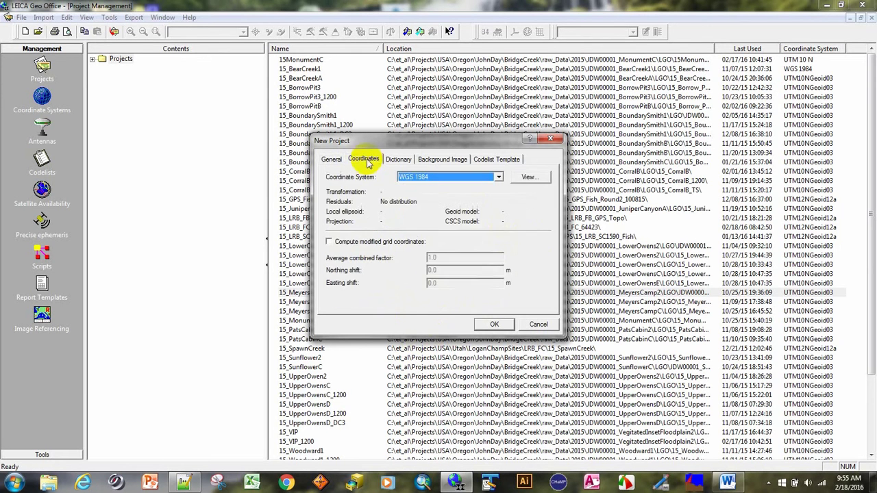
click(500, 177)
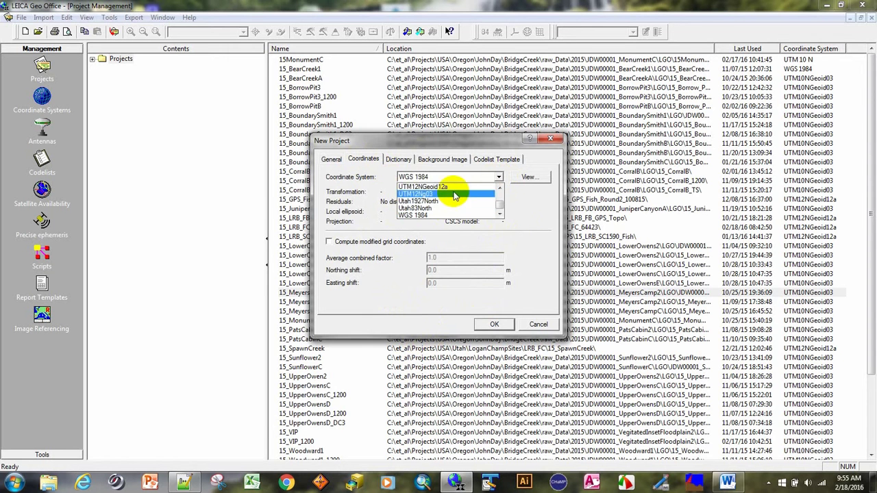
click(421, 187)
click(399, 159)
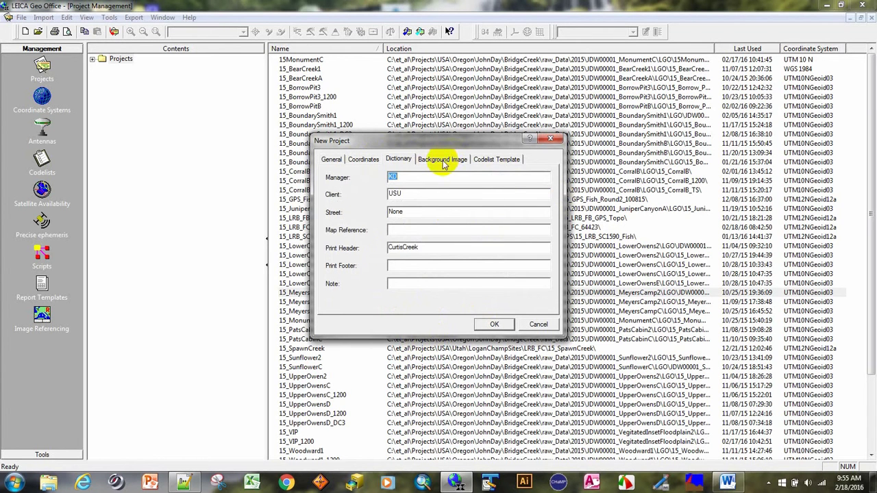
click(448, 159)
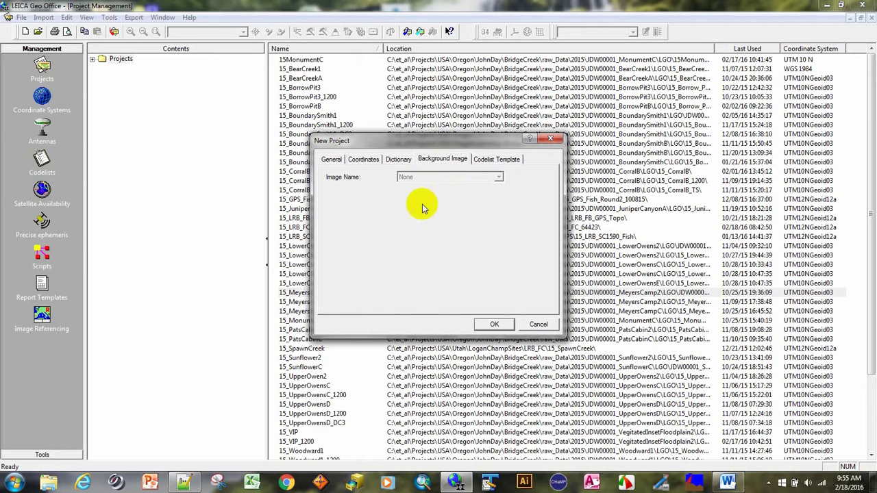
click(510, 162)
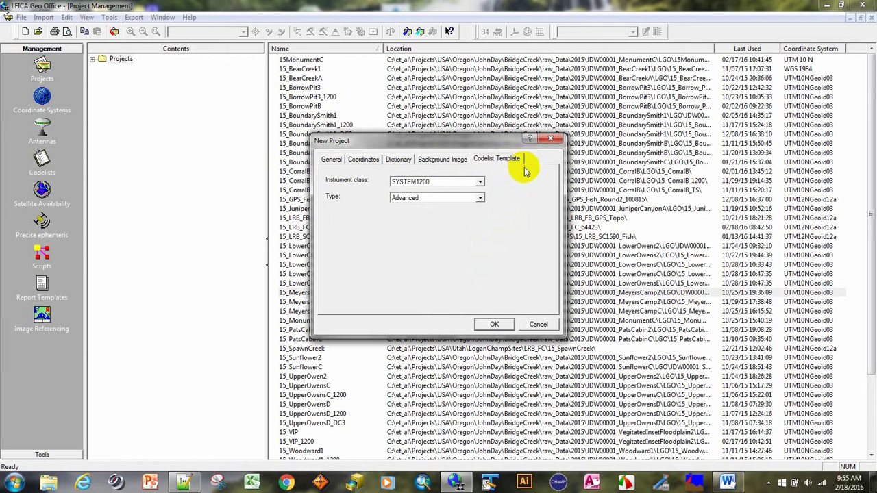
click(336, 160)
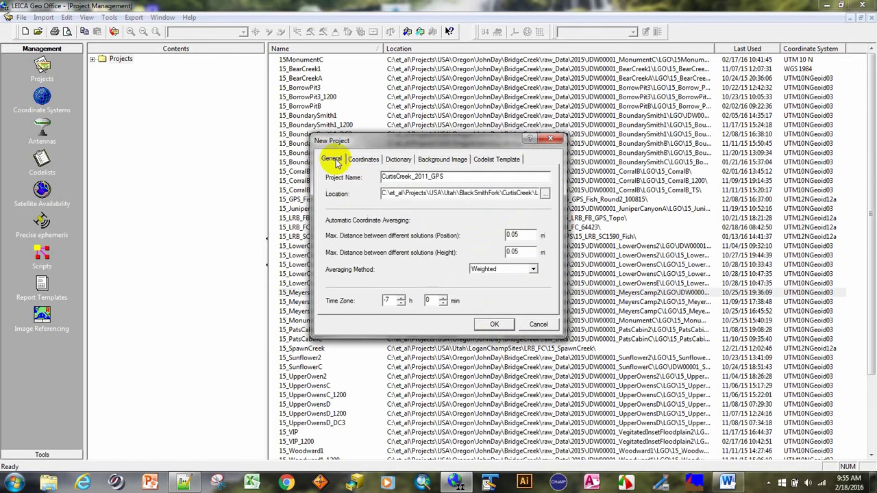
click(495, 325)
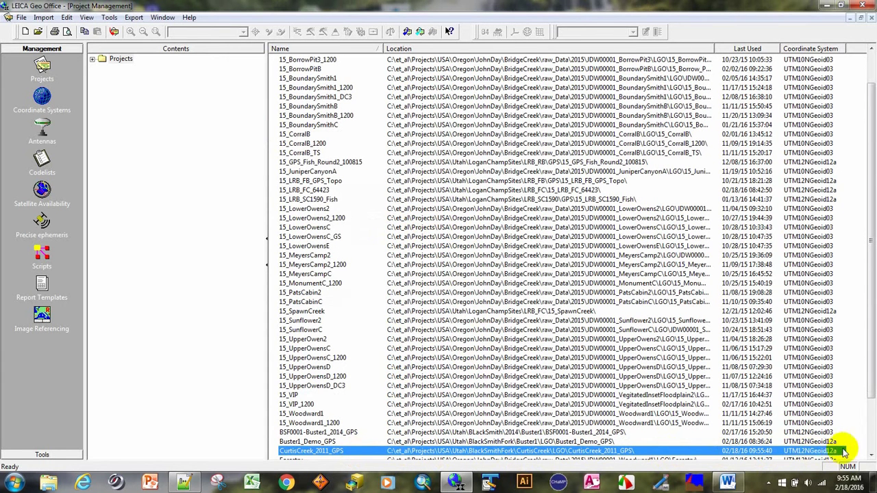
Open CurtisCreek_2011_GPS, close the symbol legend, and switch to the View/Edit view
double_click(312, 453)
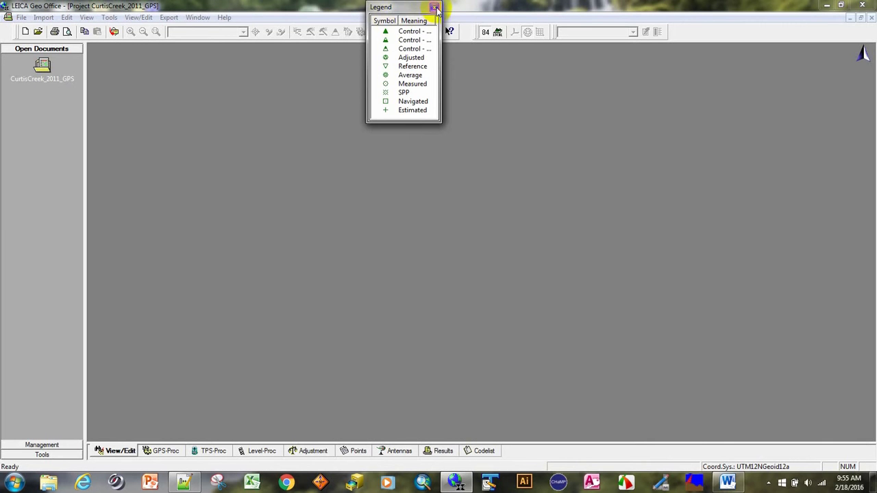
click(435, 8)
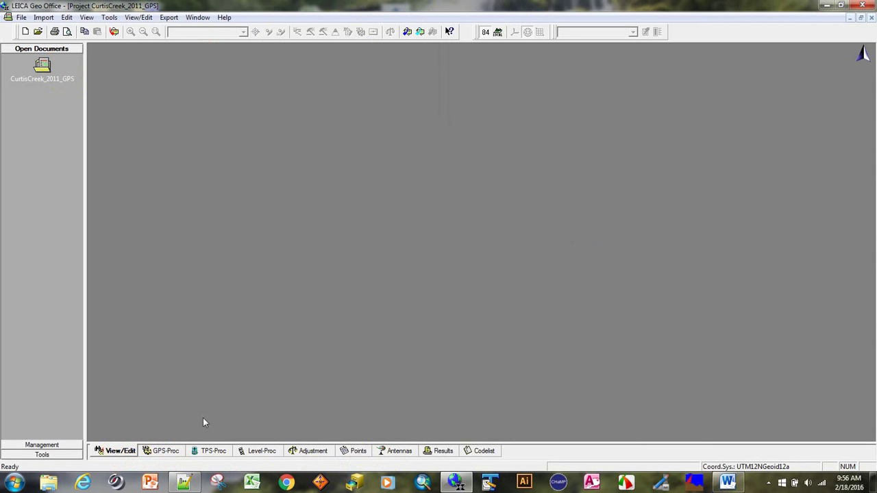
click(134, 452)
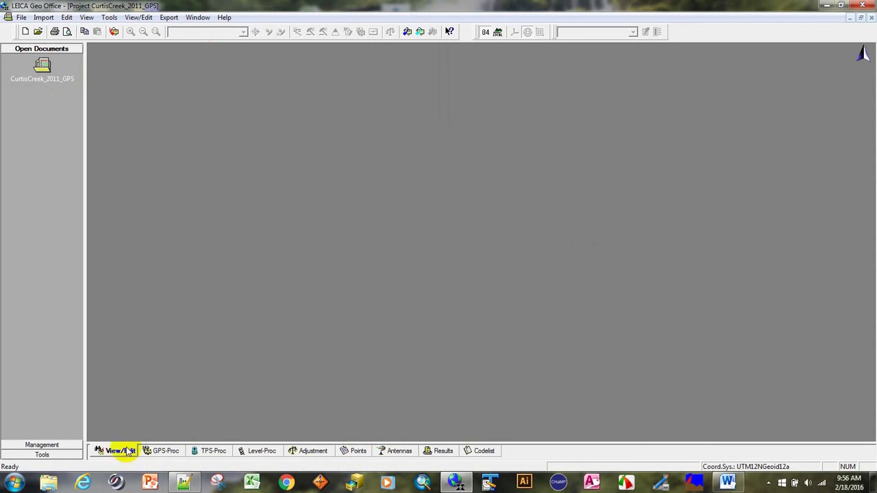
Start a raw data import and select the CURTIS-0650 job in the DBX folder
click(45, 18)
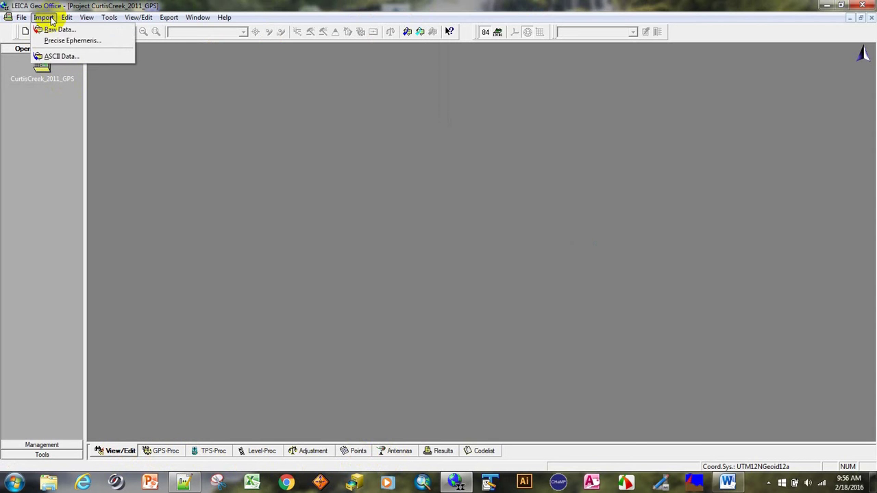
click(59, 29)
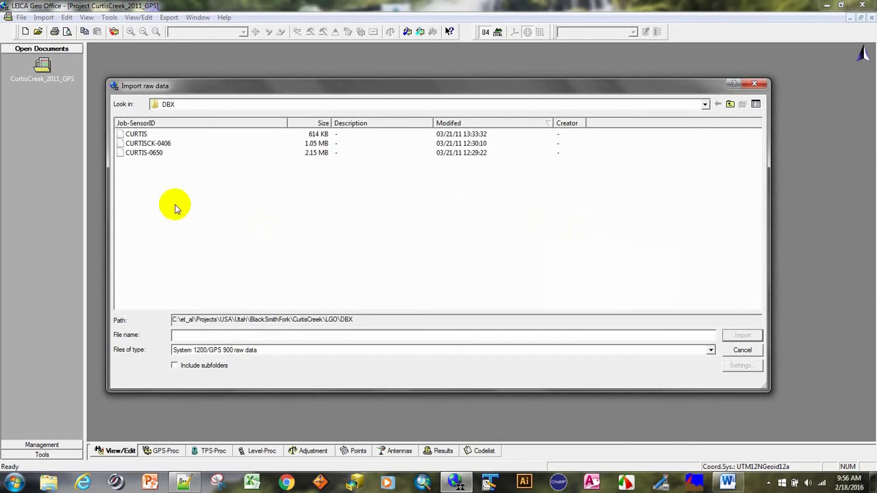
click(158, 153)
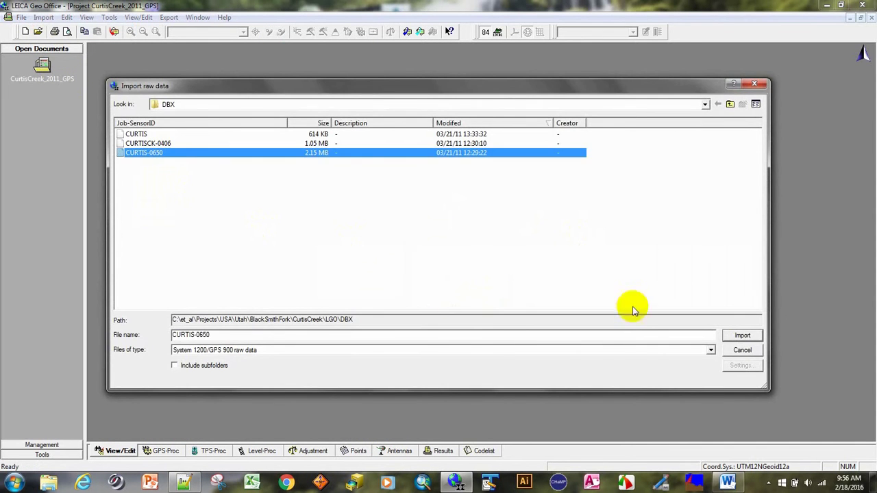
click(704, 104)
scroll(428, 154, up, 12)
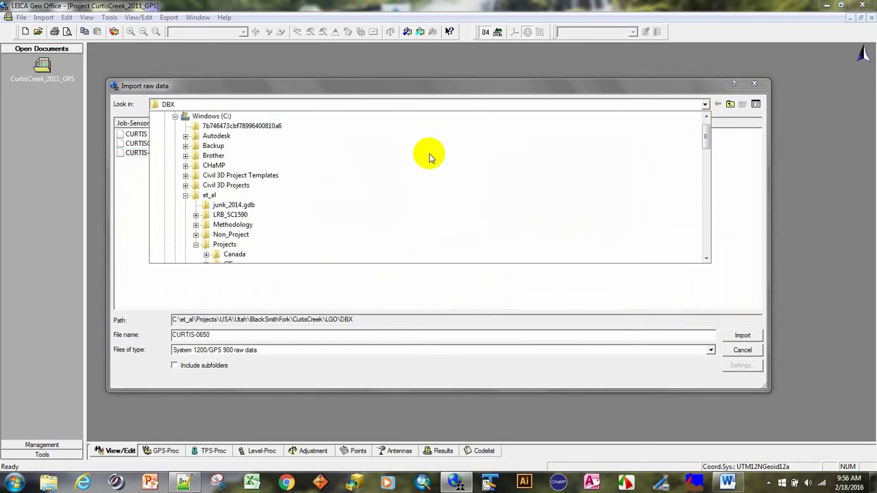
scroll(429, 155, down, 11)
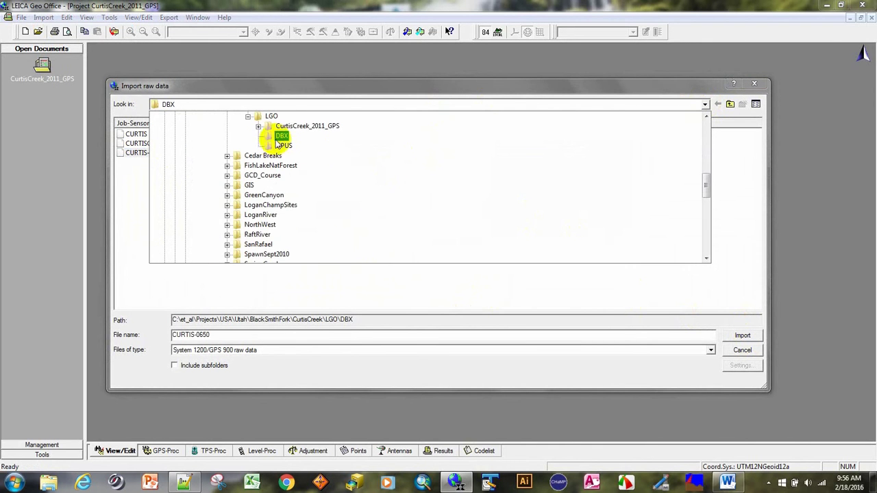
click(279, 136)
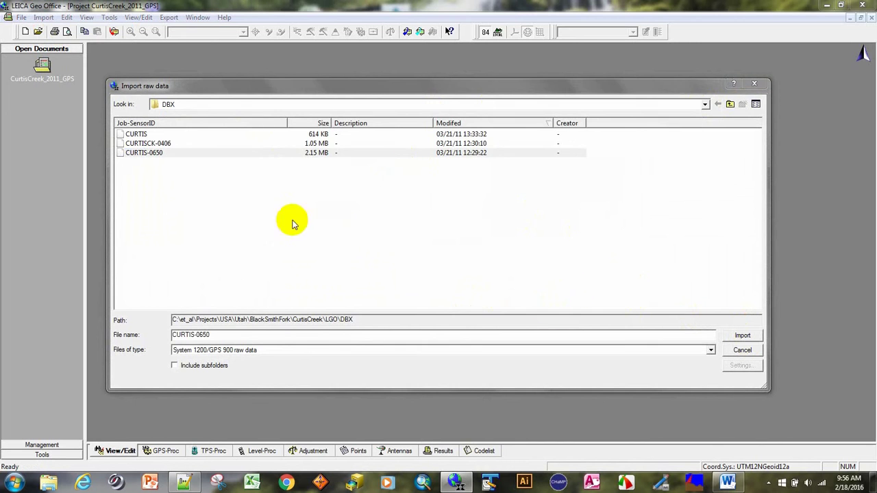
click(146, 154)
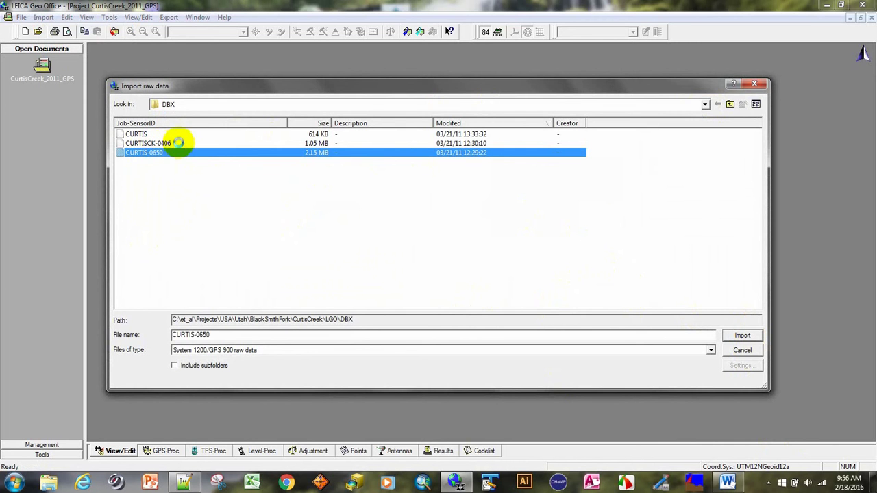
Import CURTIS-0650 and assign its data to the CurtisCreek_2011_GPS project
click(746, 337)
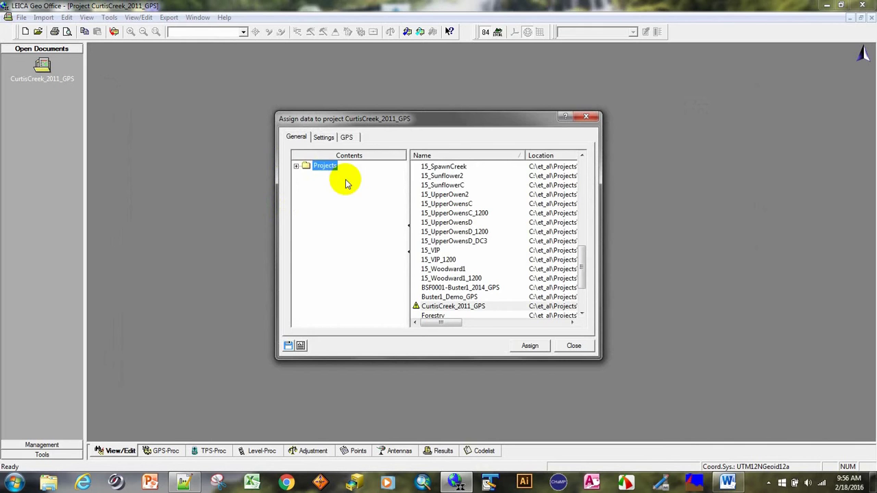
click(349, 138)
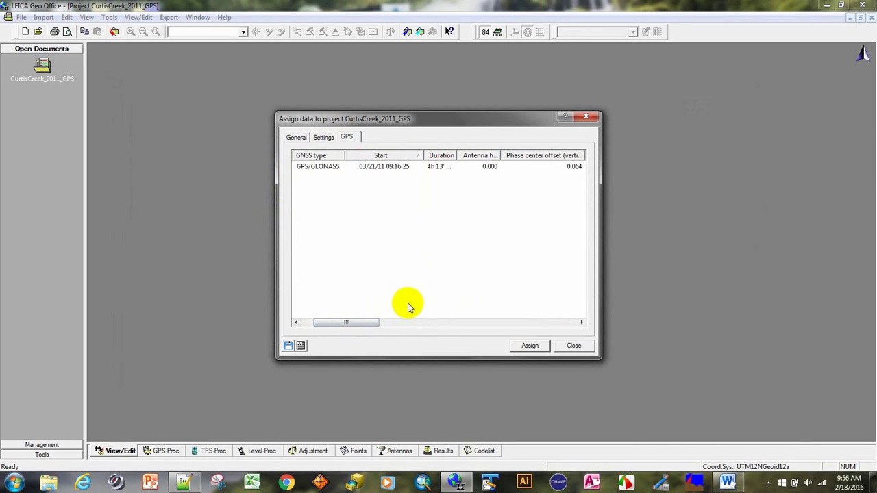
drag(362, 325, 329, 301)
click(325, 138)
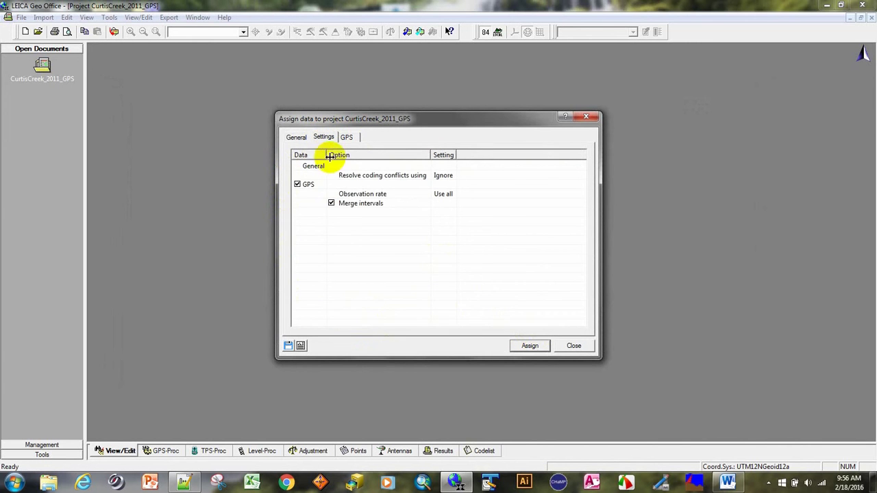
click(296, 138)
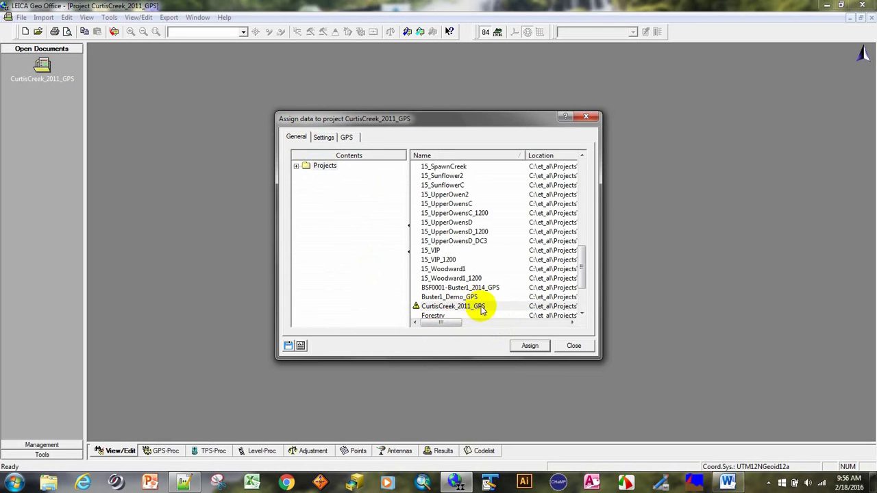
click(455, 243)
click(463, 307)
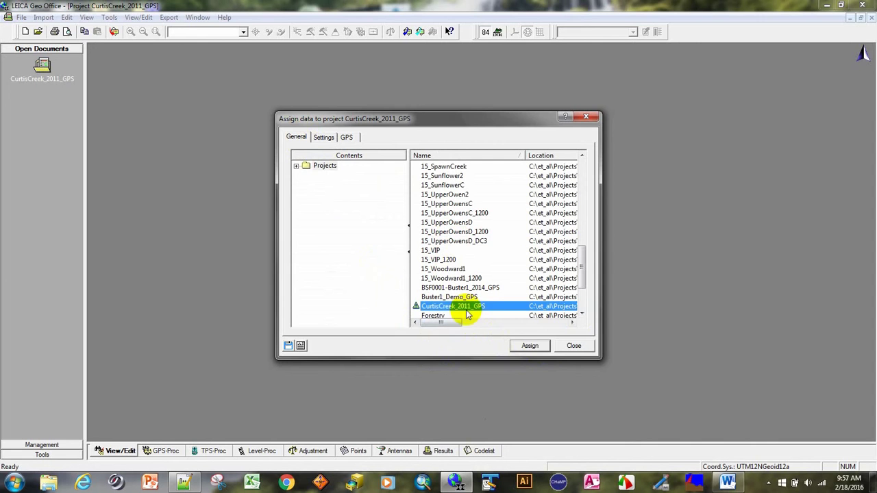
click(529, 347)
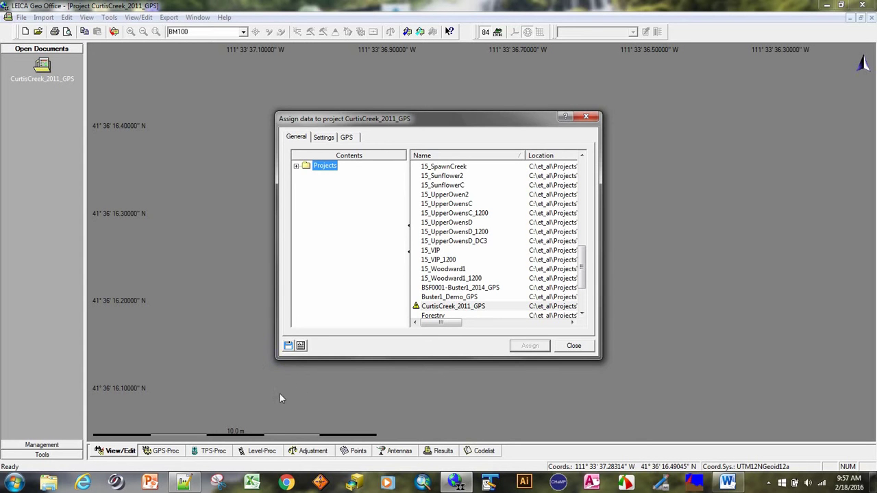
Confirm the LGO data location, then open point BM100's properties from the map
click(288, 348)
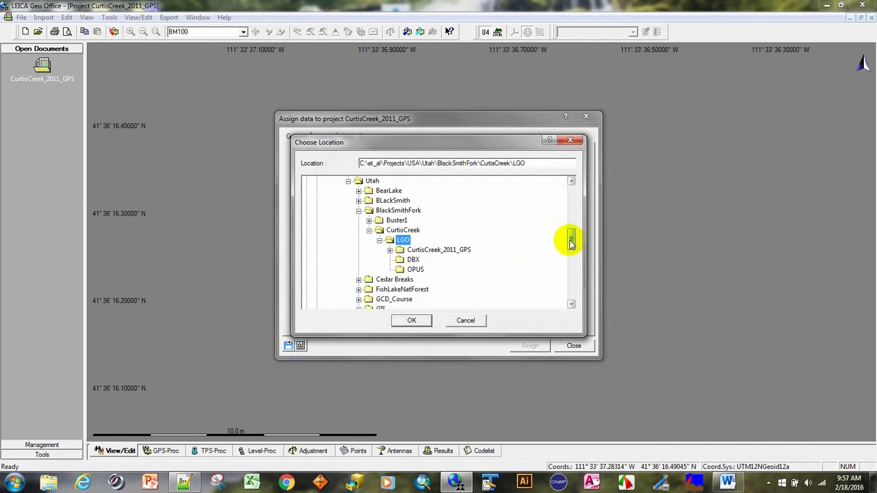
mouse_move(571, 239)
mouse_down()
mouse_move(571, 182)
mouse_move(571, 239)
mouse_up()
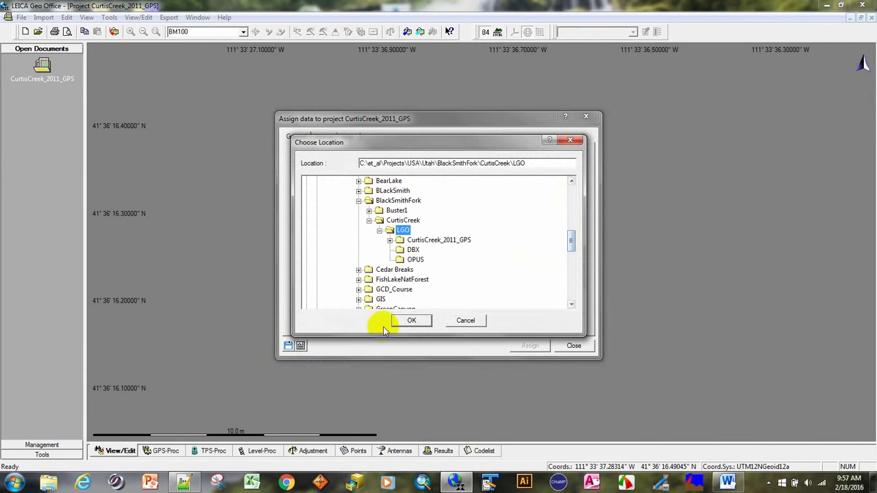
click(470, 321)
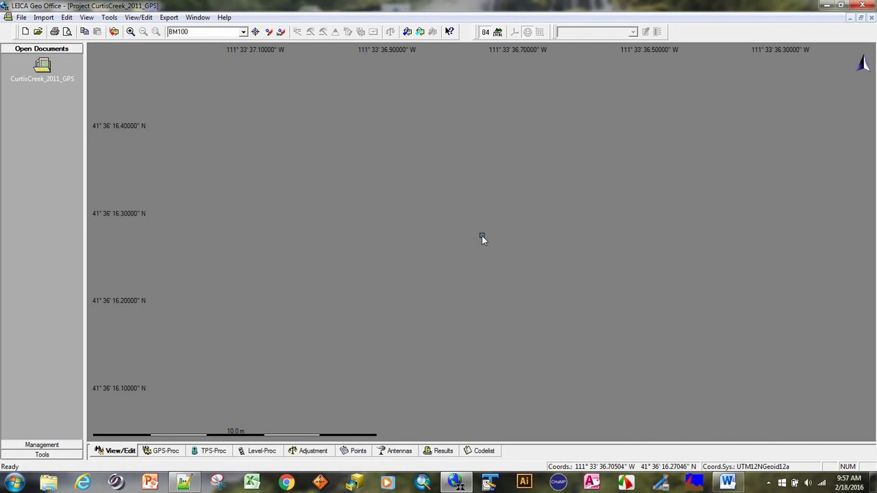
right_click(482, 236)
click(520, 434)
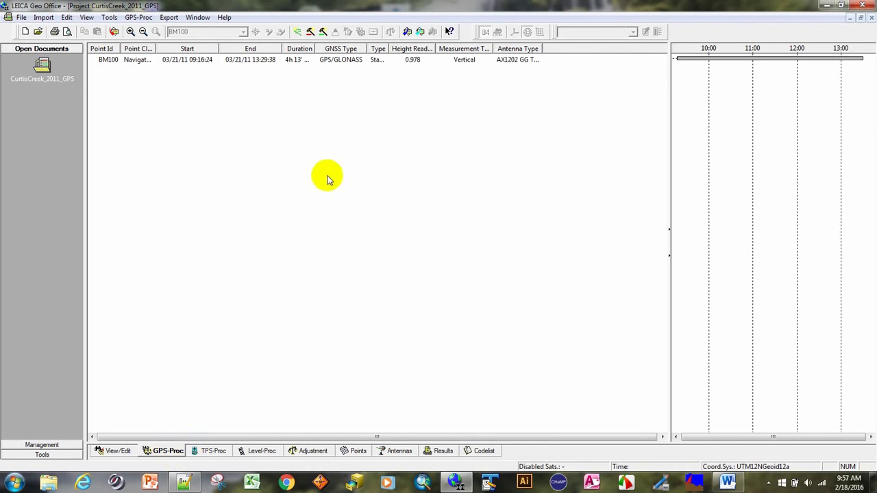
right_click(266, 64)
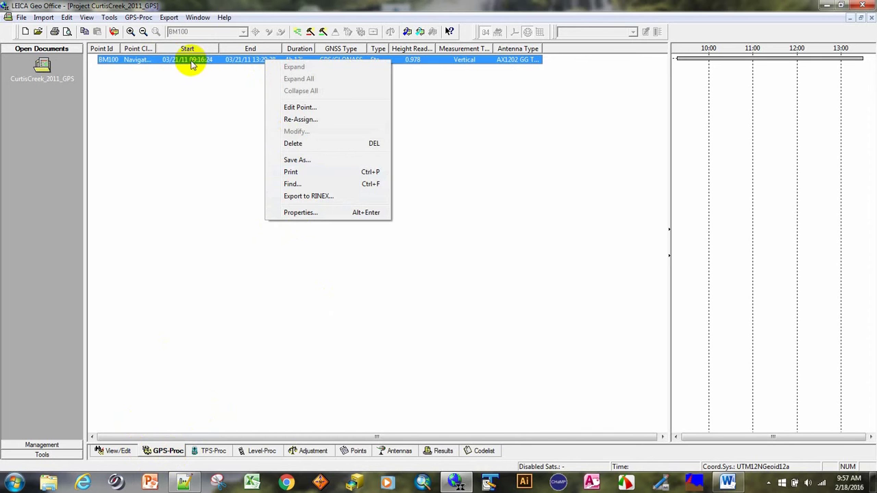
click(299, 212)
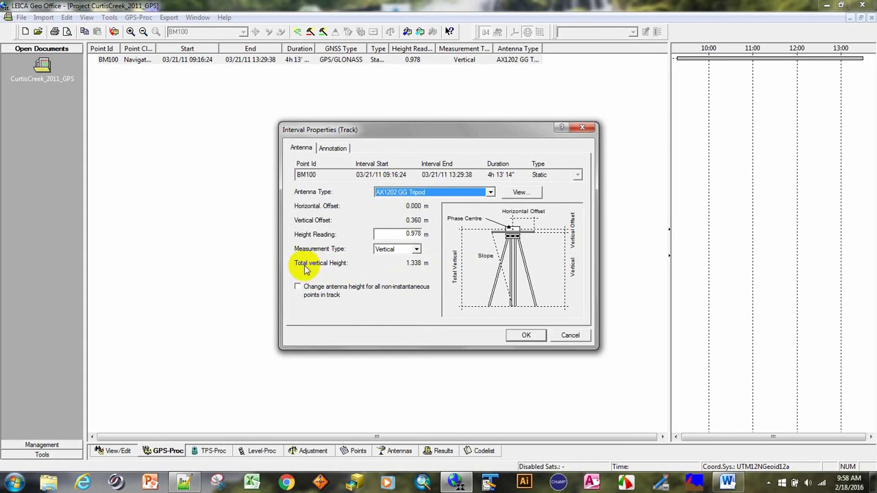
double_click(419, 234)
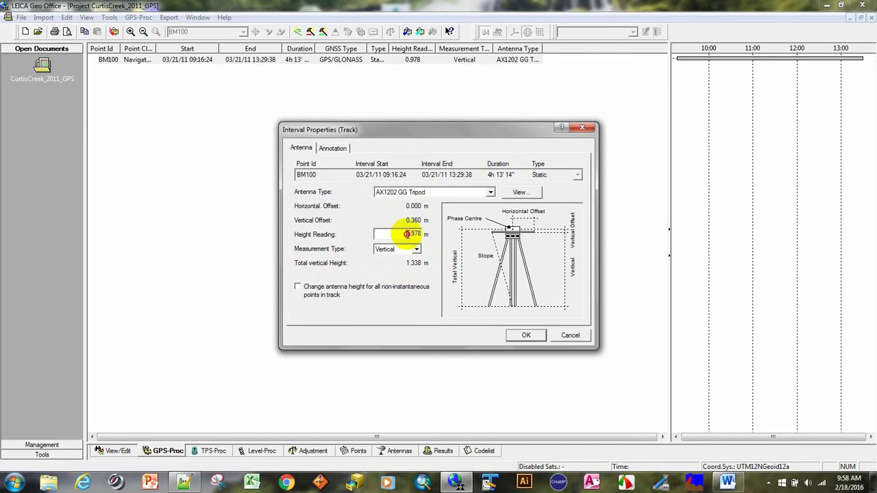
click(528, 336)
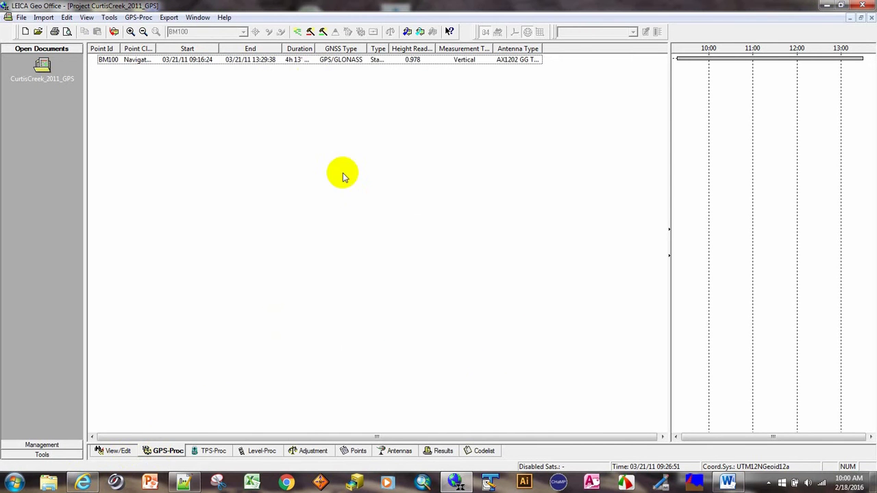
Export BM100's GPS/GLONASS observation as RINEX file BM10080#.11o into the OPUS folder
right_click(308, 62)
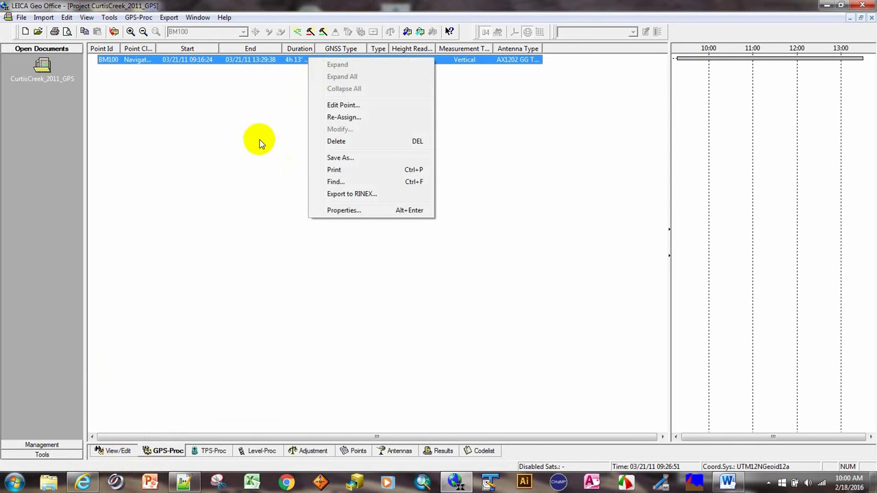
click(353, 195)
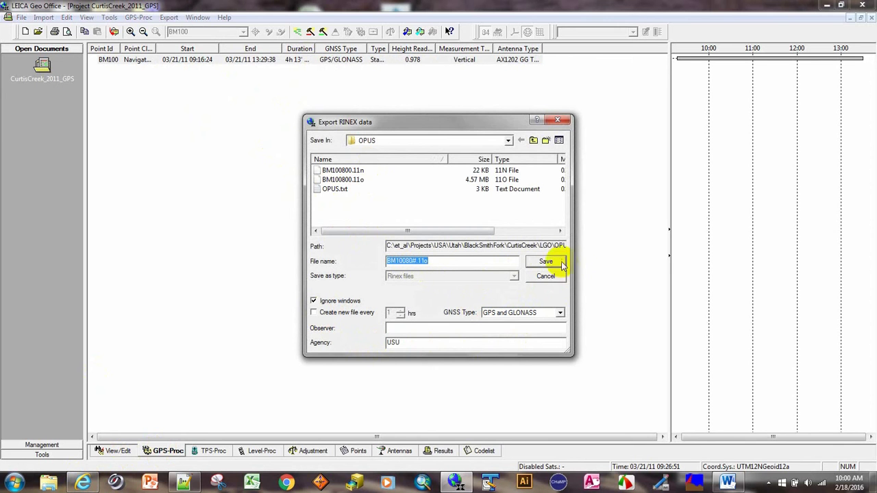
click(509, 140)
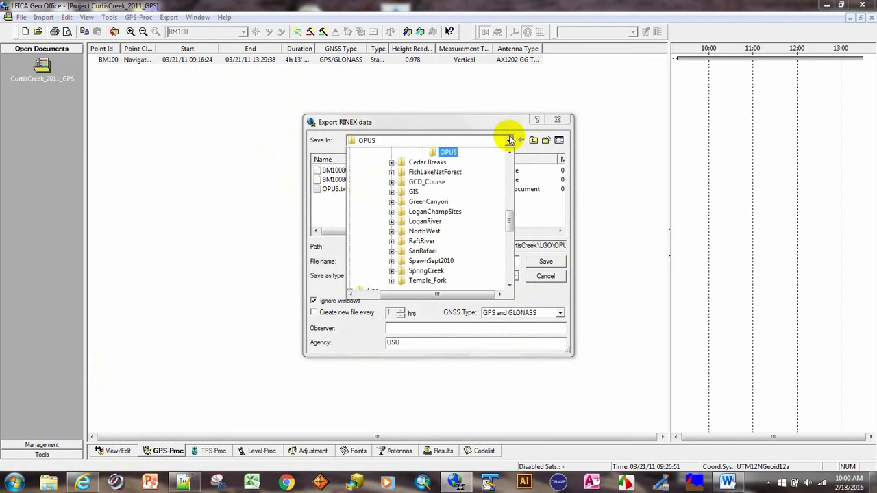
scroll(491, 199, up, 2)
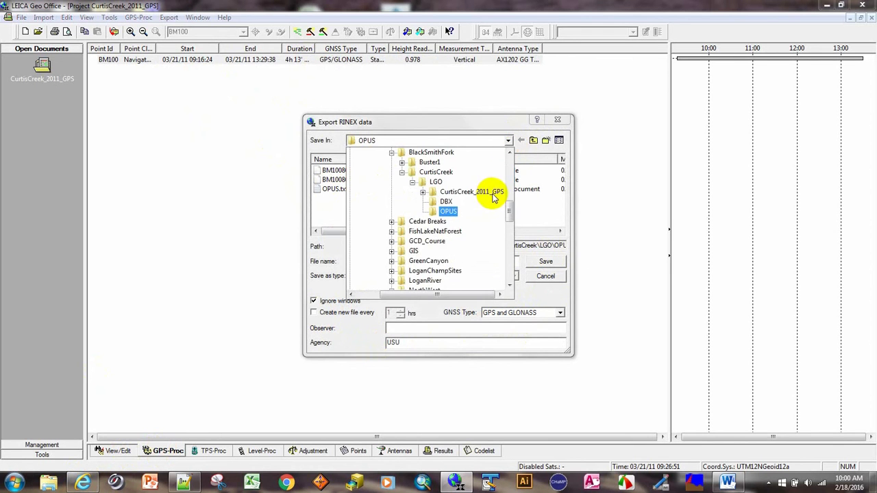
click(437, 215)
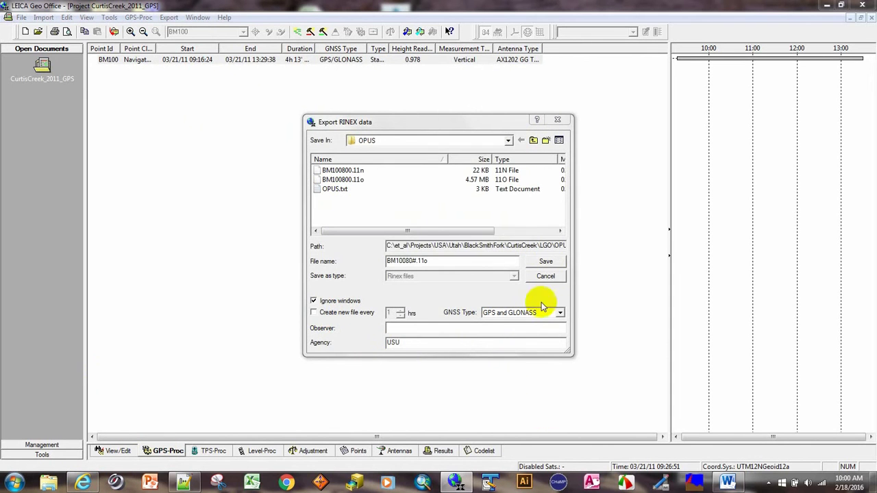
click(546, 261)
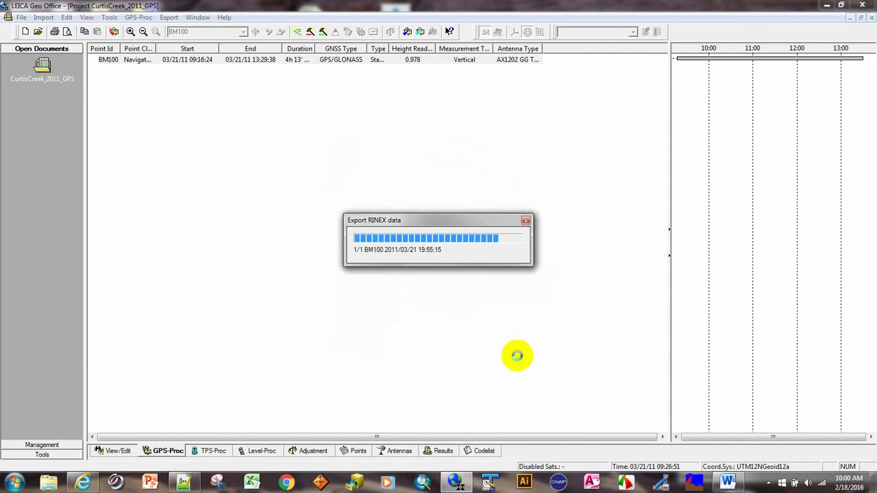
Bring up the OPUS upload page and browse to the USA\Utah\BlackSmithFork\CurtisCreek\LGO\OPUS folder
click(828, 7)
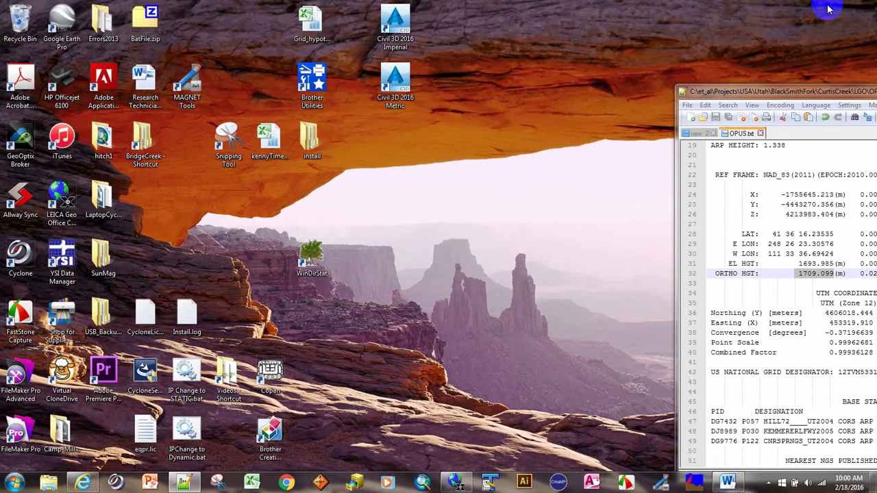
click(86, 485)
click(344, 150)
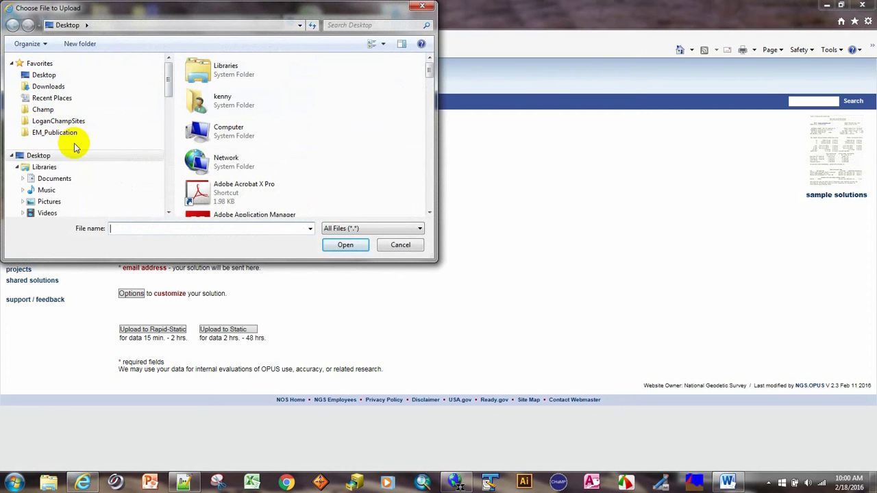
click(44, 110)
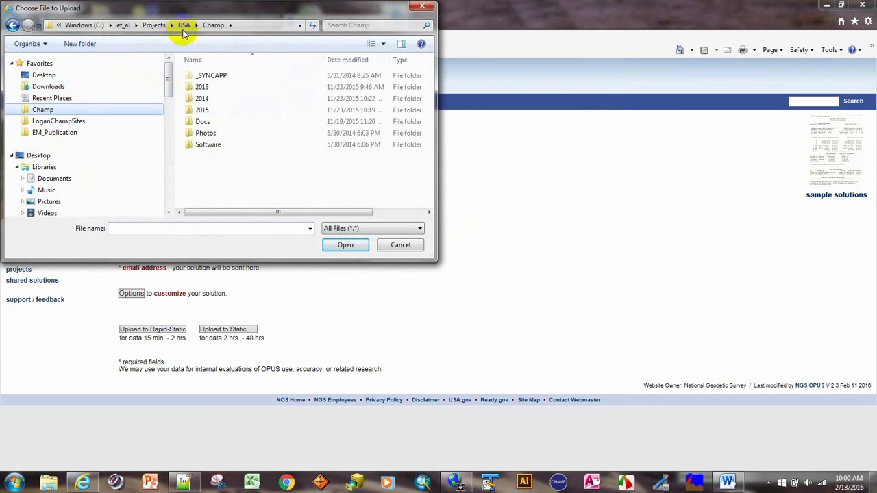
click(185, 26)
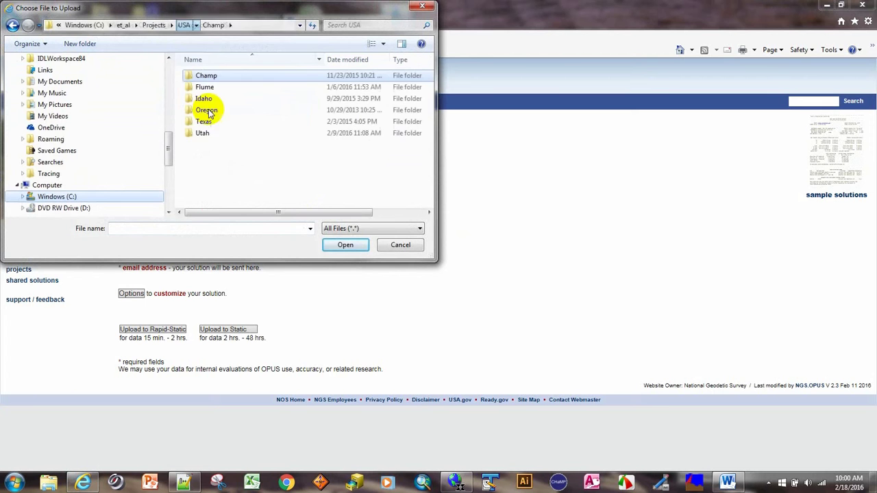
double_click(205, 132)
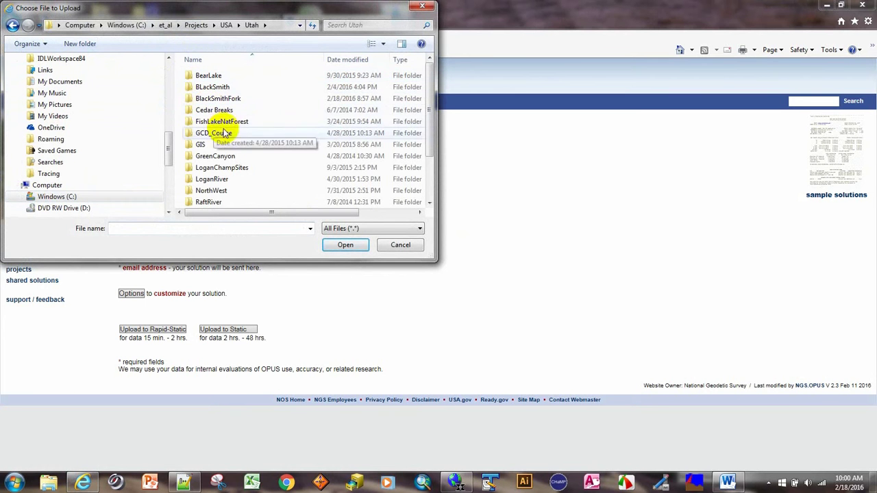
double_click(225, 99)
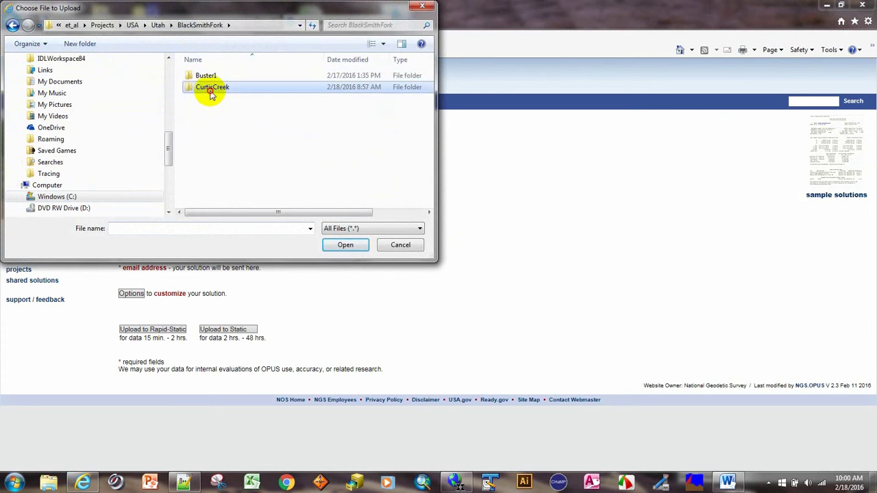
double_click(205, 88)
double_click(206, 77)
double_click(209, 98)
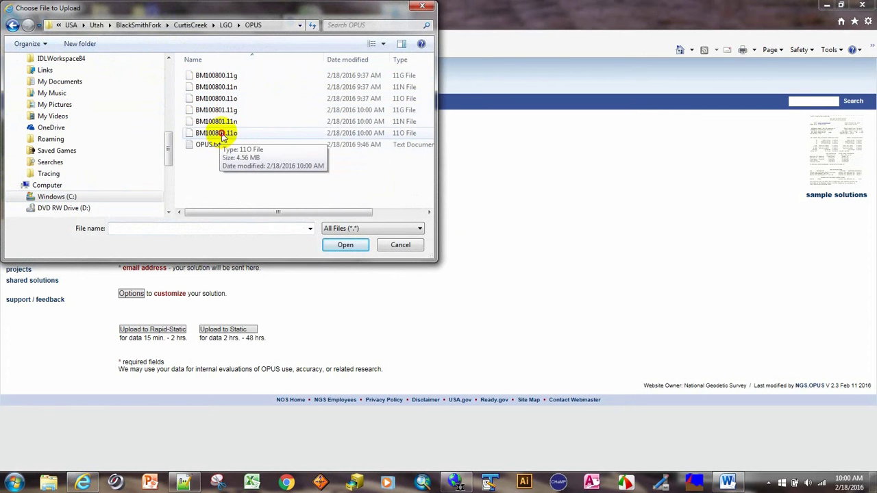
Compare the exported files and choose BM100801.11o as the upload data file
click(221, 135)
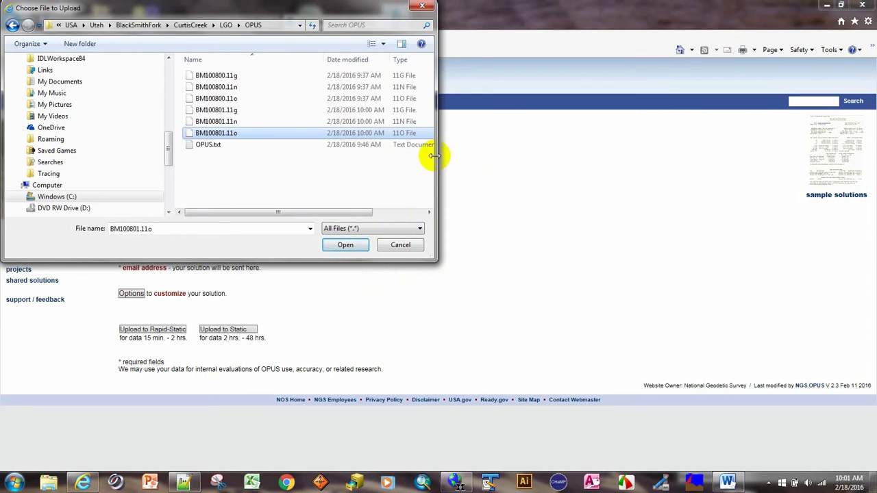
drag(437, 155, 695, 178)
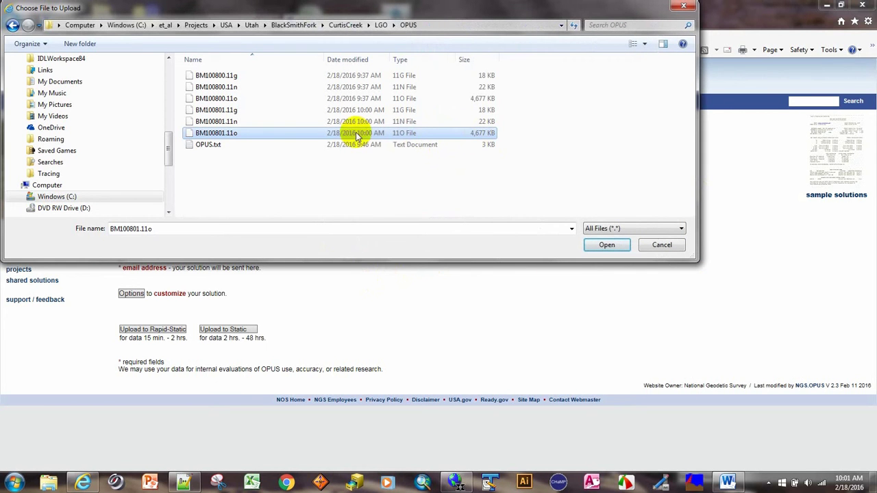
click(219, 98)
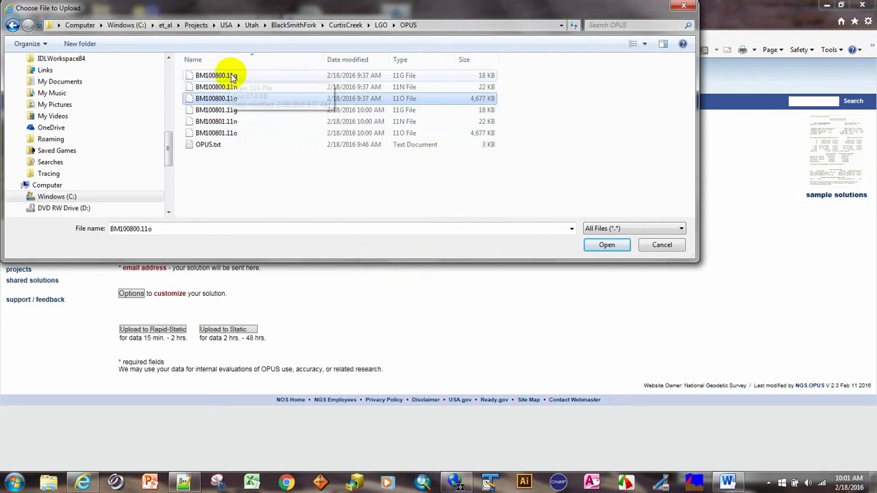
click(227, 75)
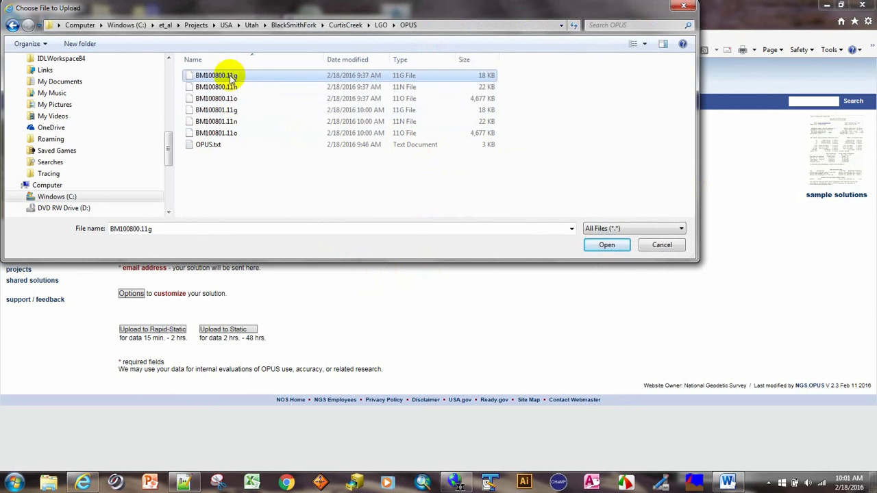
click(220, 133)
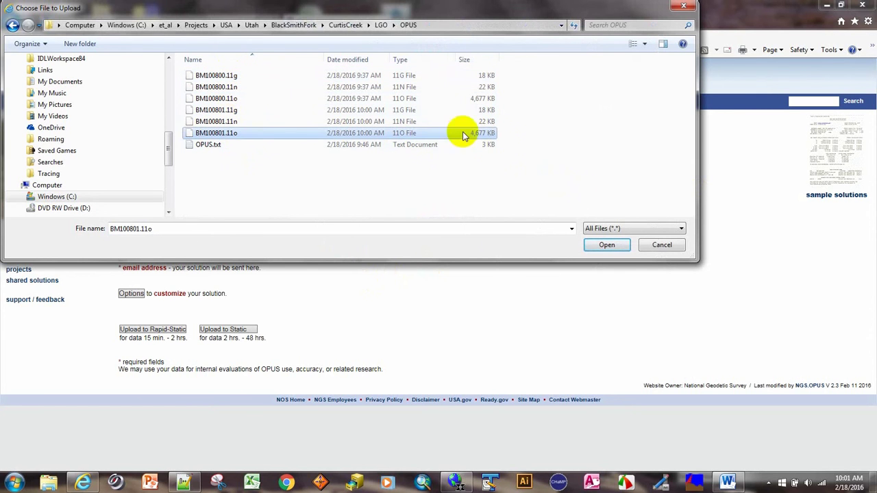
click(607, 245)
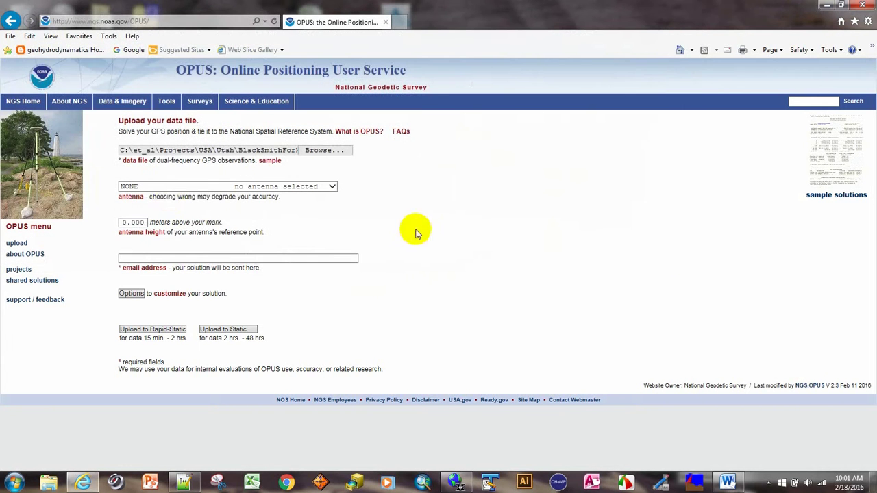
Select antenna LEIAX1202GG, enter a 1.338 m antenna height, and fill in the contact e-mail
click(332, 187)
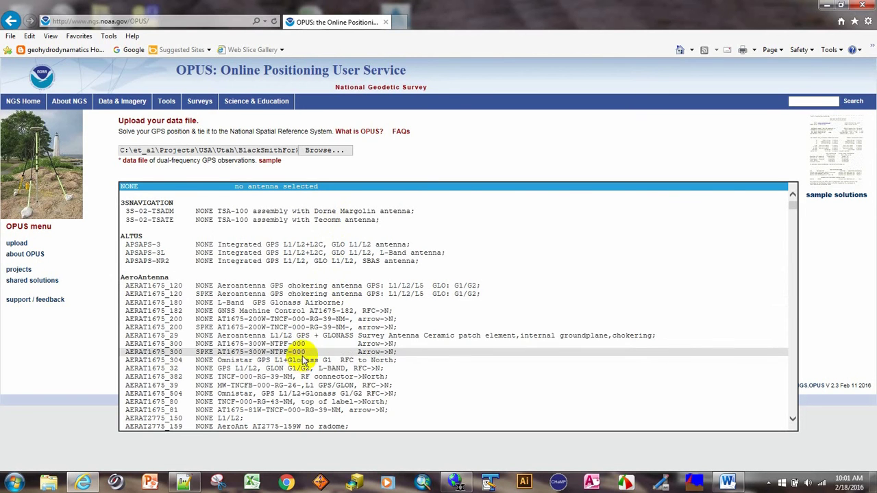
key(l)
scroll(315, 350, down, 6)
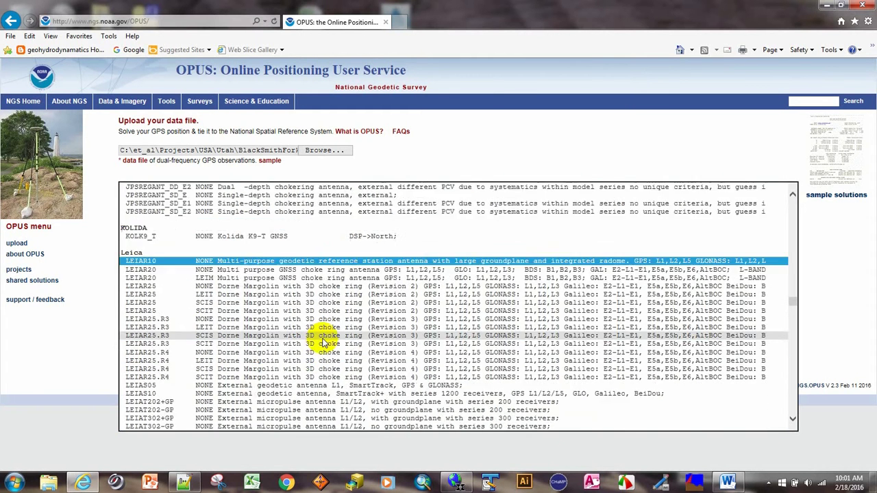
scroll(322, 343, down, 4)
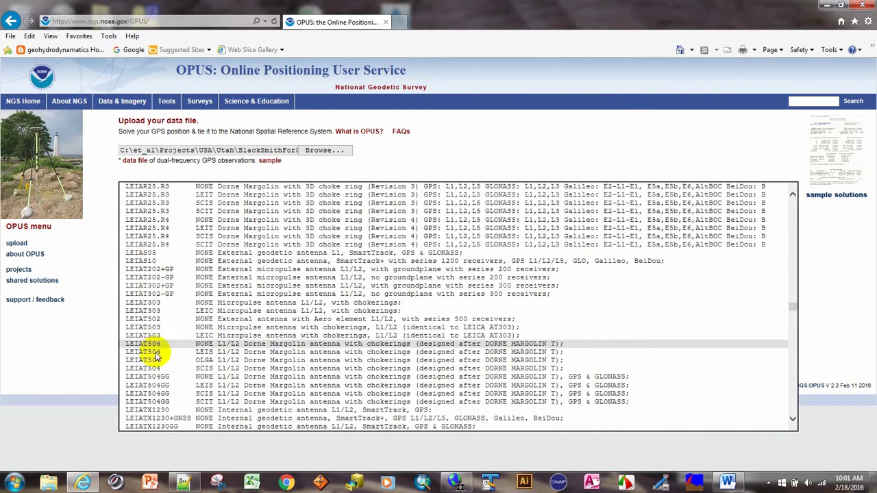
scroll(161, 384, down, 3)
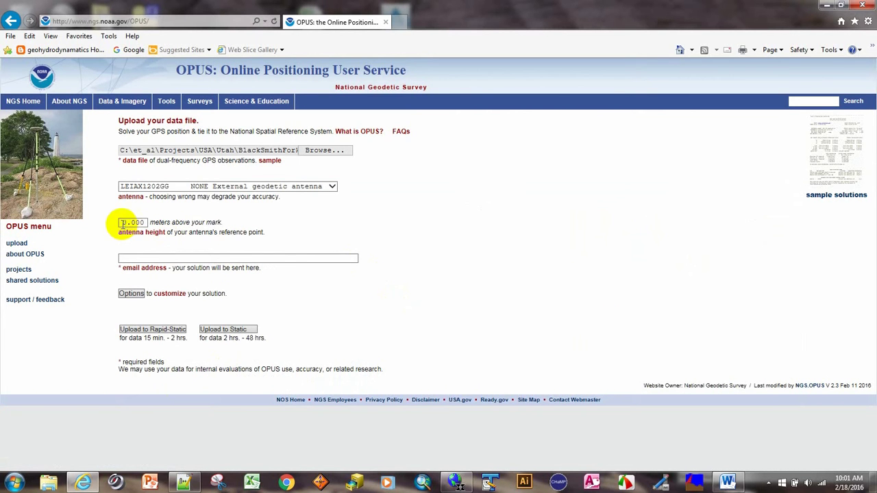
drag(122, 224, 409, 240)
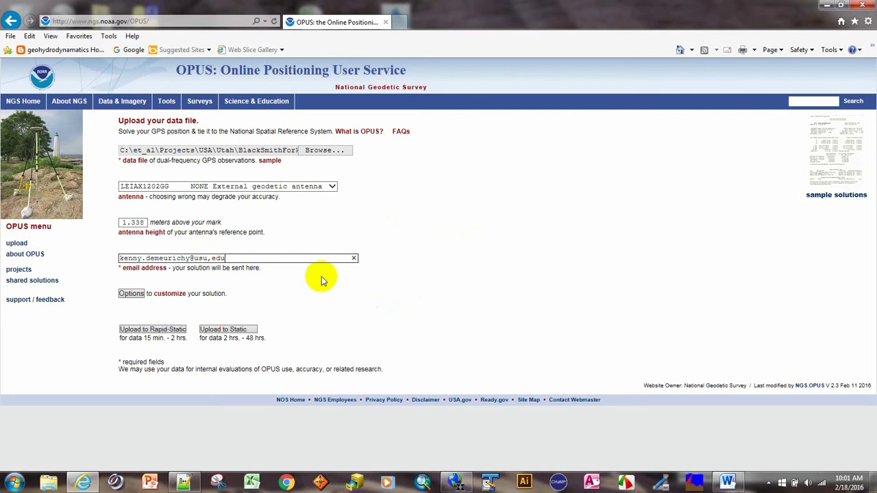
click(392, 305)
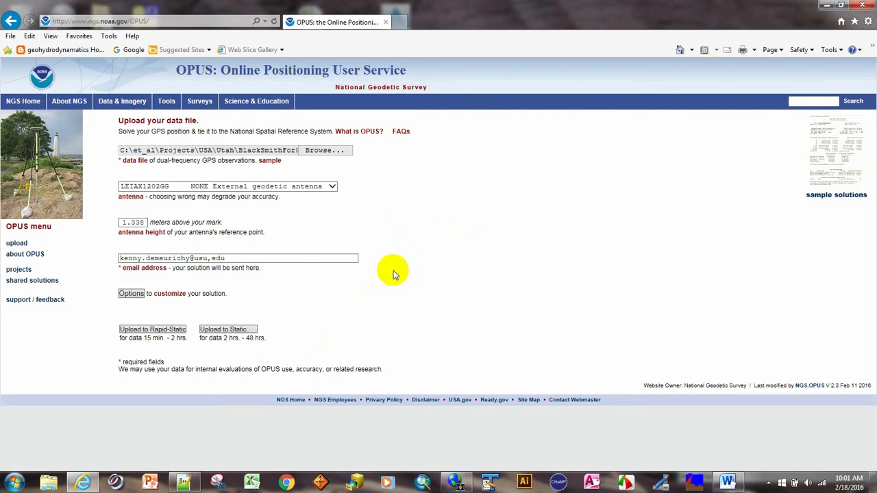
Expand the OPUS Options panel, look through the extra settings, and collapse it again
click(133, 293)
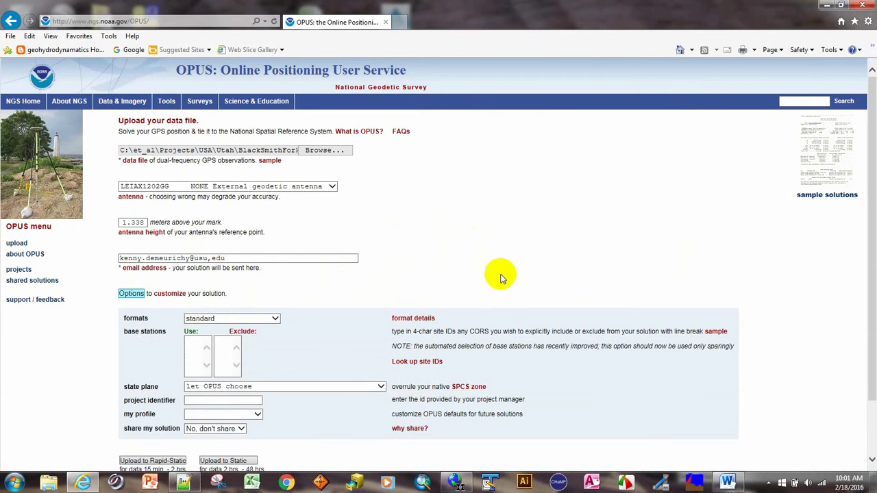
scroll(354, 391, down, 2)
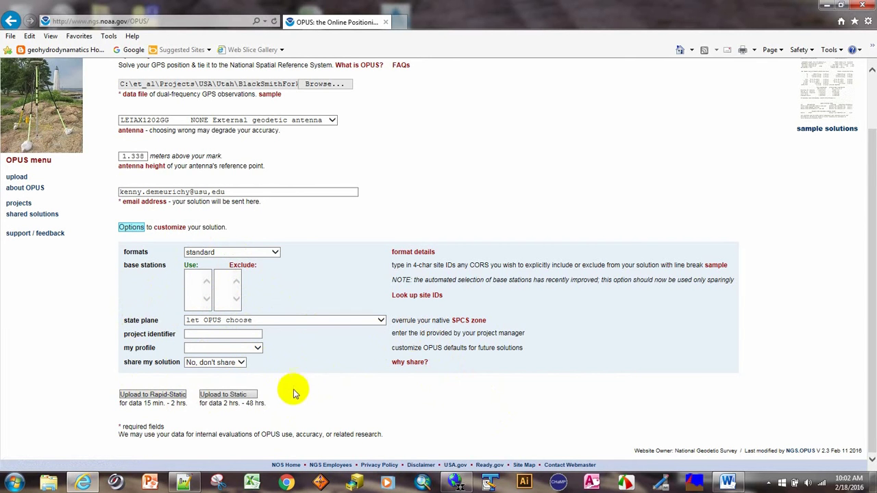
click(131, 227)
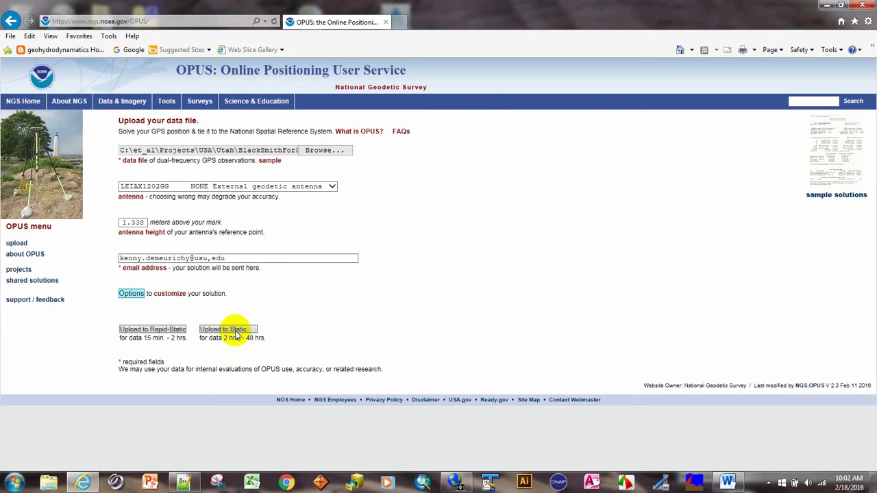
Replace the comma in the e-mail address with a period and resubmit to Static OPUS
click(236, 332)
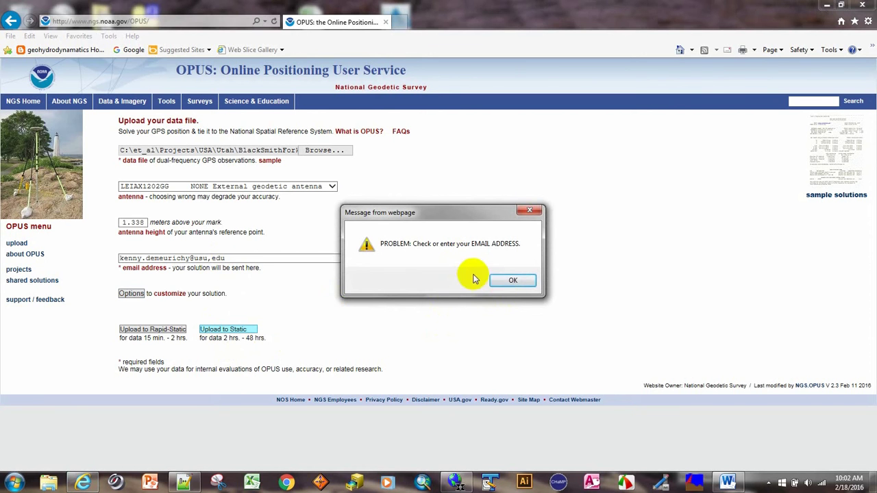
click(510, 281)
click(212, 258)
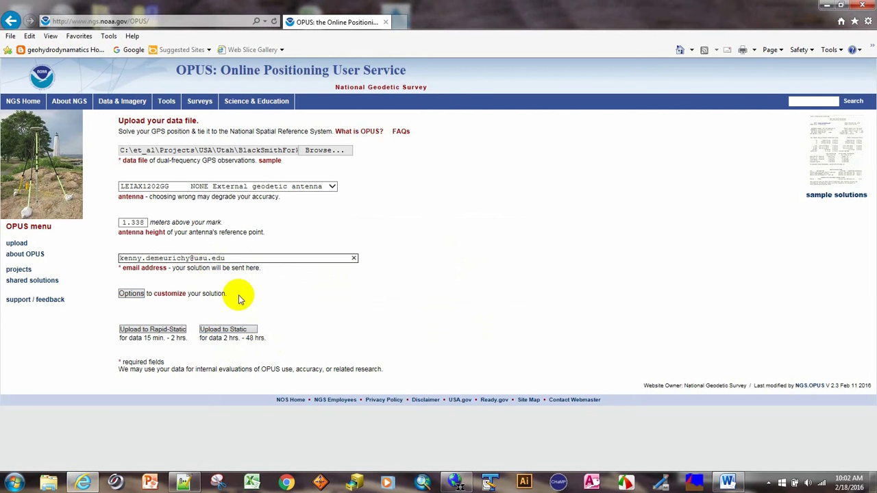
click(235, 335)
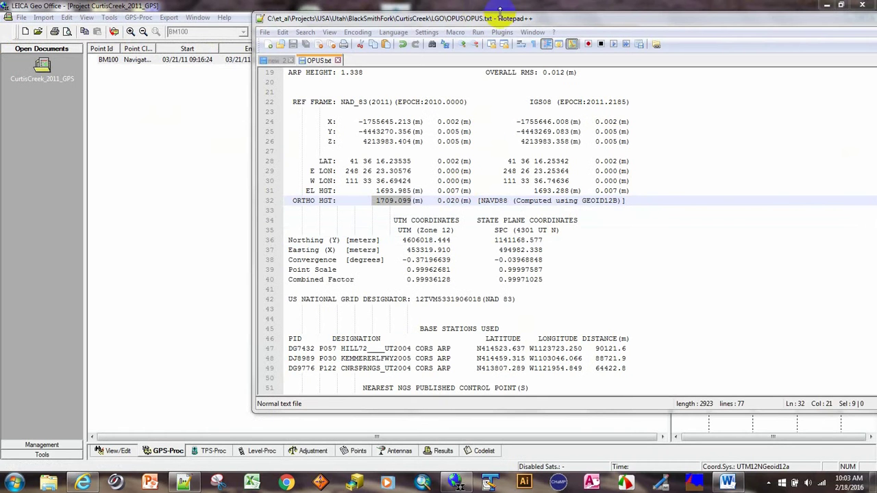
Find the antenna LEIAX1202GG and antenna height 1.338 in the OPUS report
drag(531, 23, 456, 21)
scroll(470, 165, up, 6)
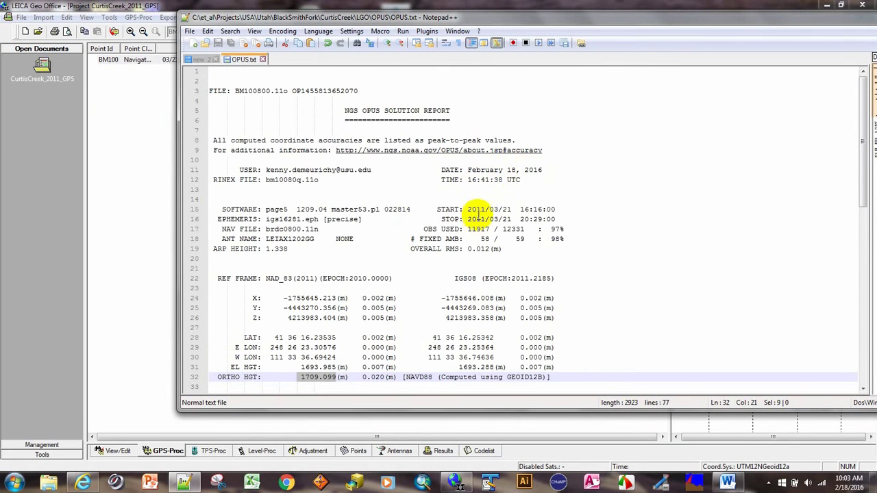
scroll(475, 214, down, 3)
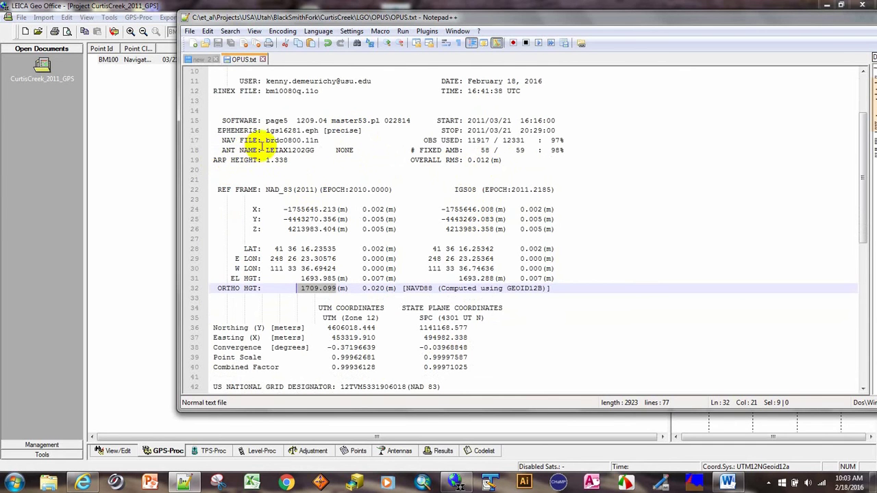
drag(265, 149, 314, 148)
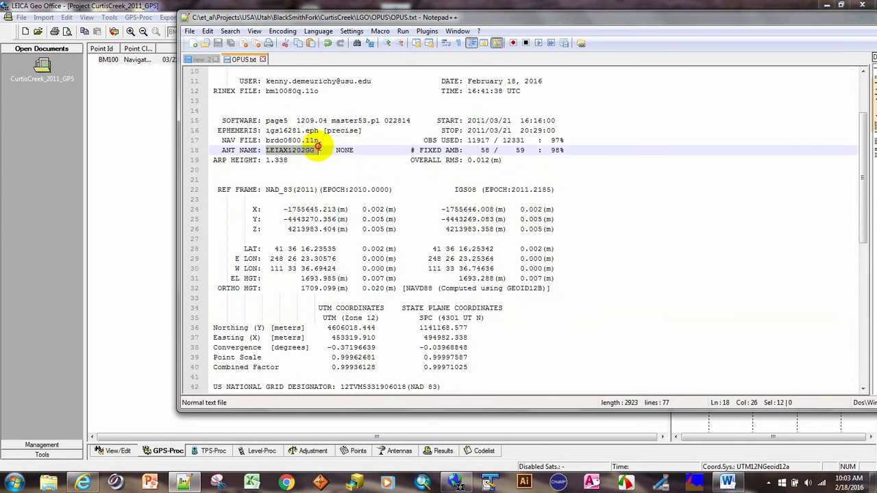
click(269, 160)
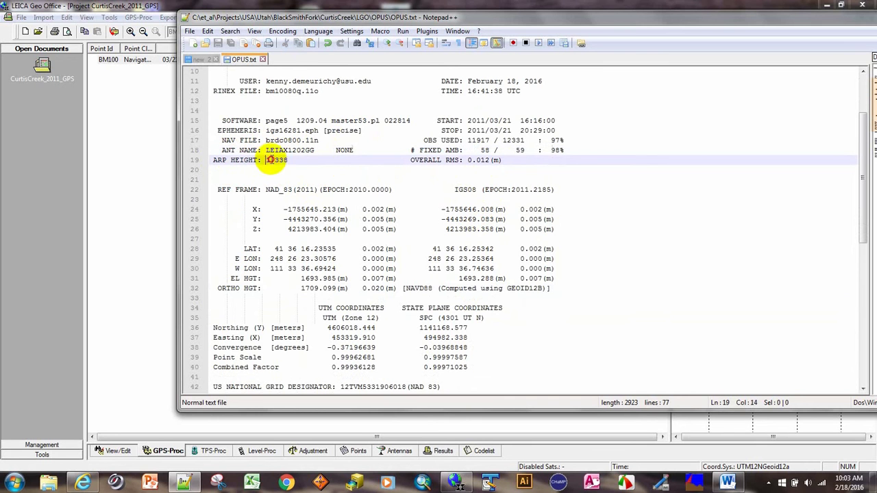
drag(270, 160, 306, 160)
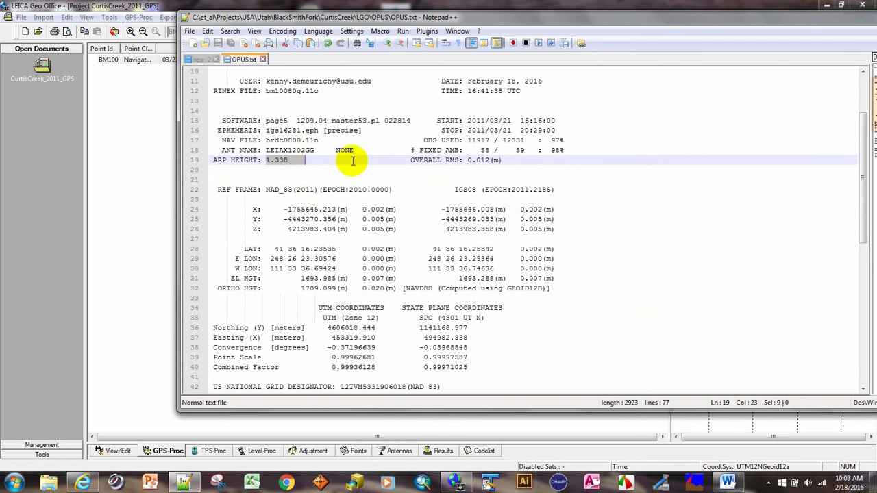
Locate the UTM northing 4606018.444 and easting 453319.910 further down the report
scroll(353, 161, down, 2)
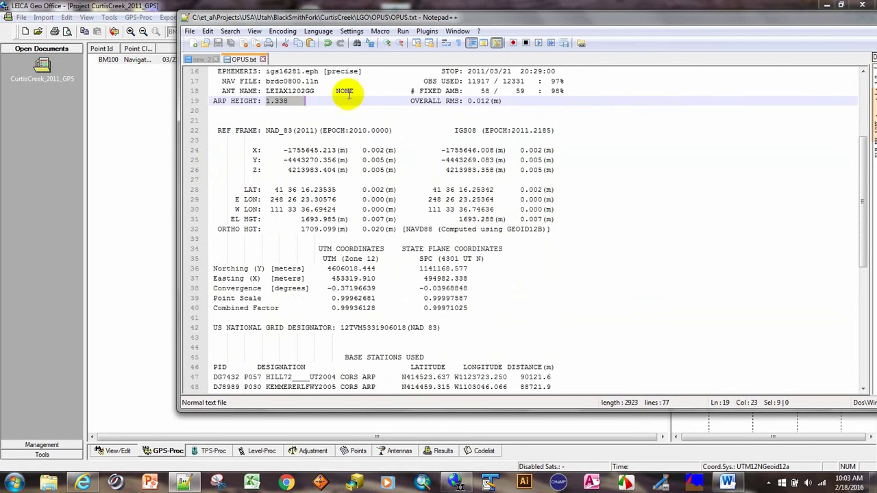
scroll(414, 221, down, 1)
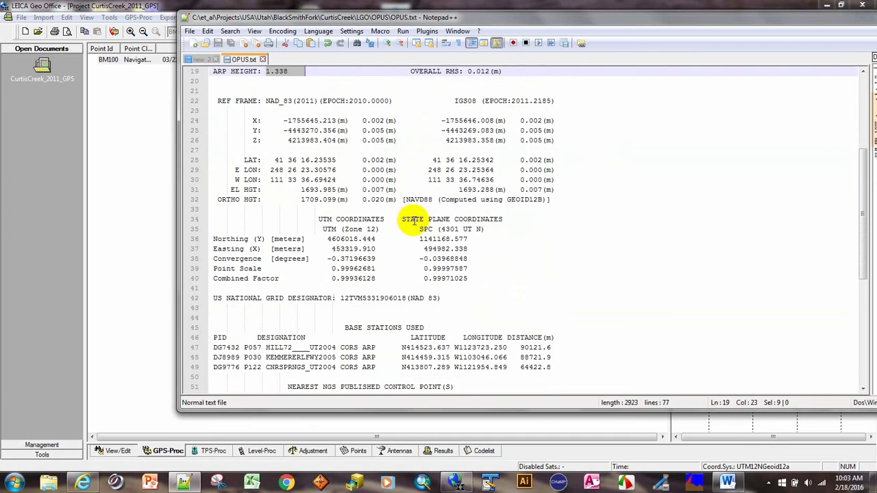
scroll(414, 220, down, 2)
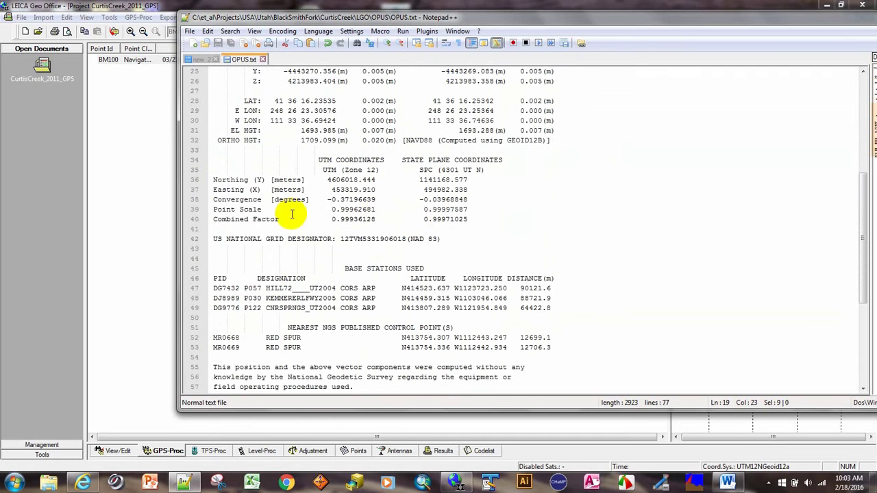
drag(328, 180, 374, 191)
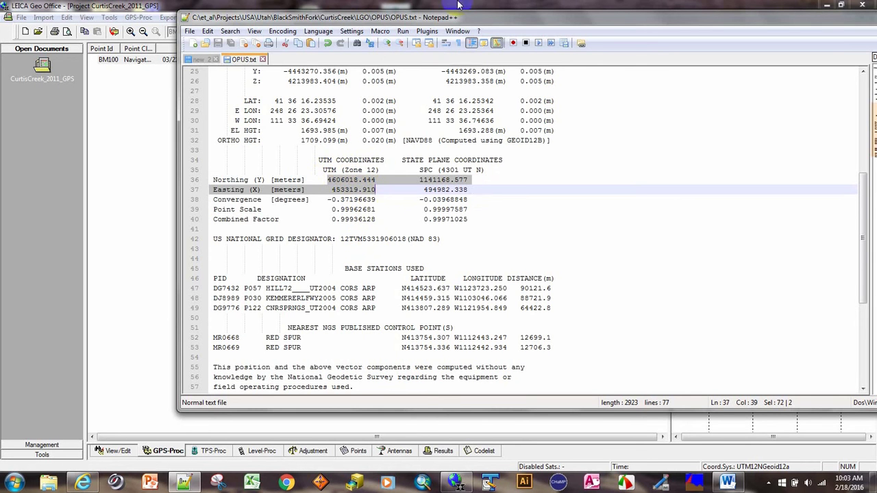
Note ellipsoid height 1693.985 and orthometric height 1709.099, then switch back to Leica Geo Office
drag(478, 24, 773, 16)
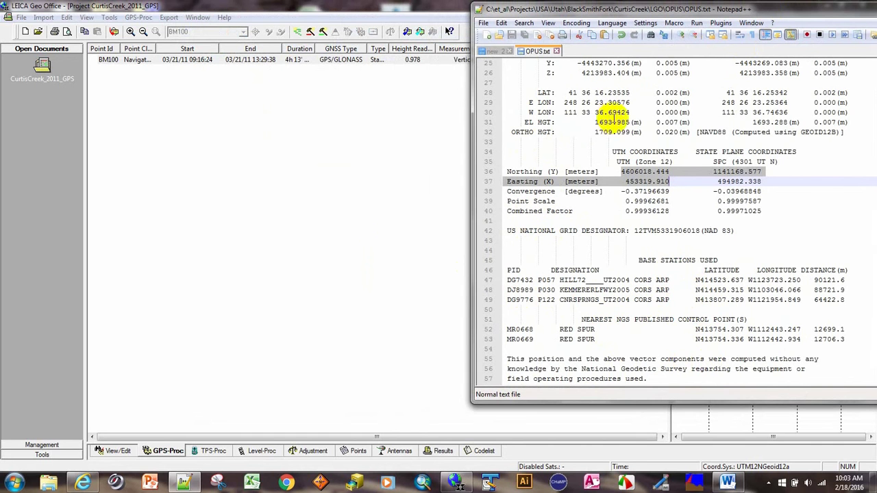
drag(595, 122, 631, 122)
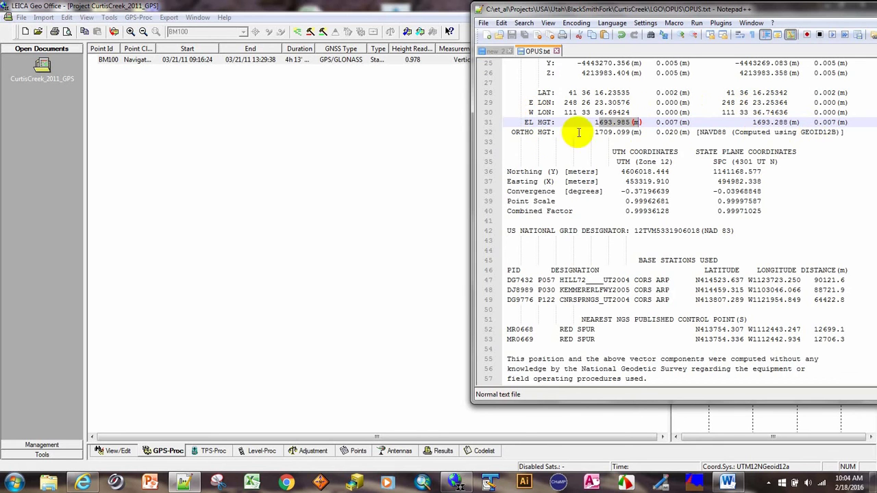
drag(594, 132, 643, 132)
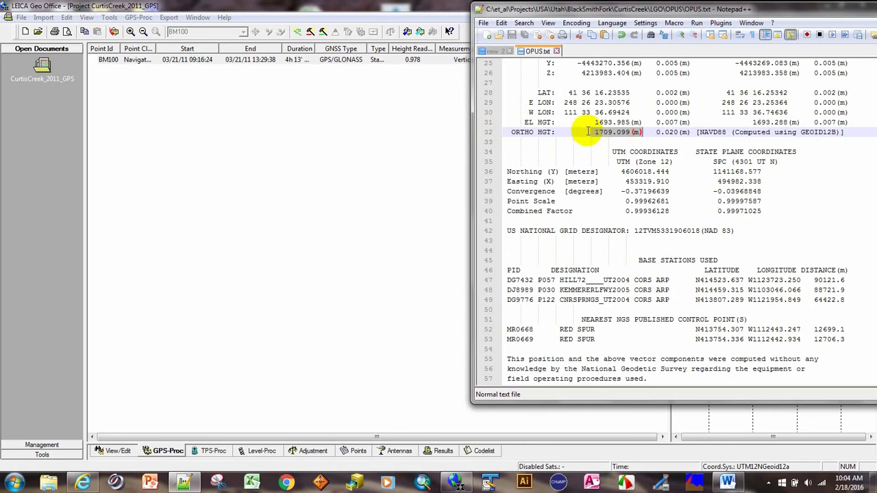
drag(642, 121, 591, 122)
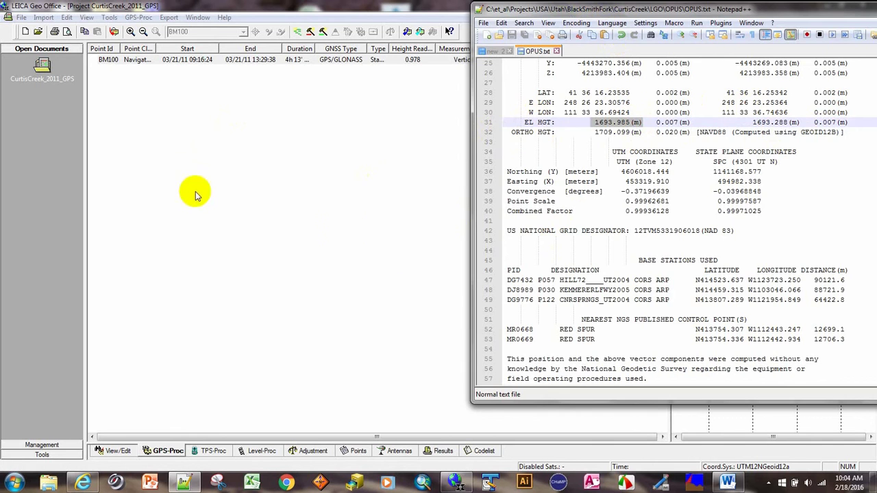
click(162, 162)
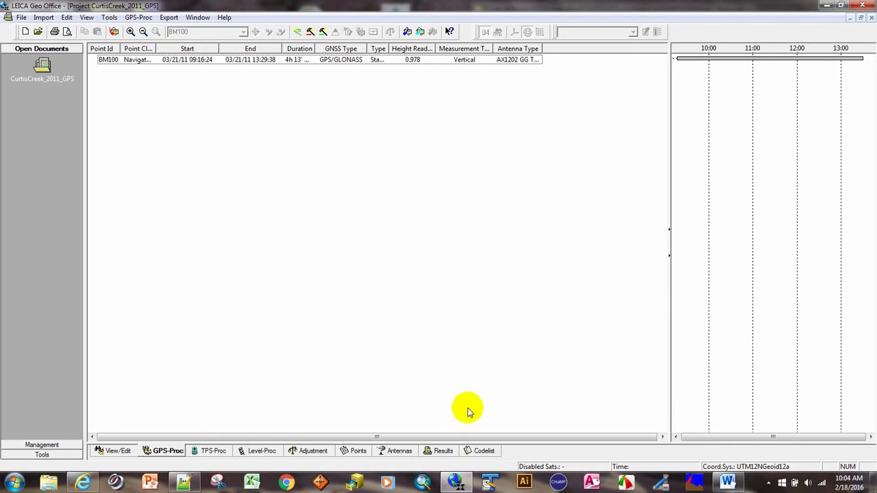
Open the Point Properties of BM100 from the points table
click(358, 451)
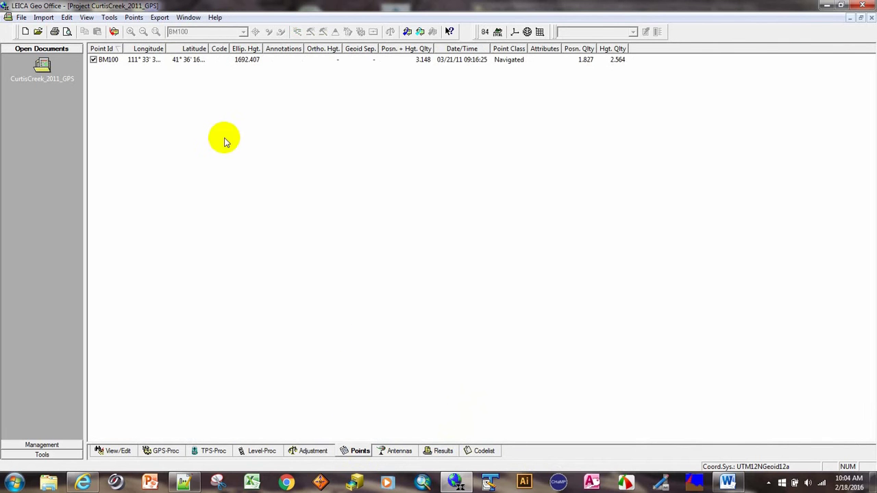
right_click(188, 62)
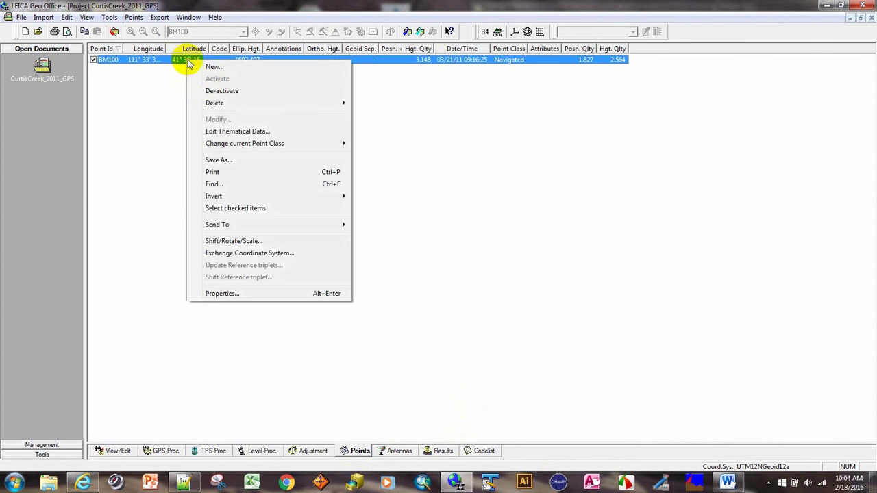
click(221, 293)
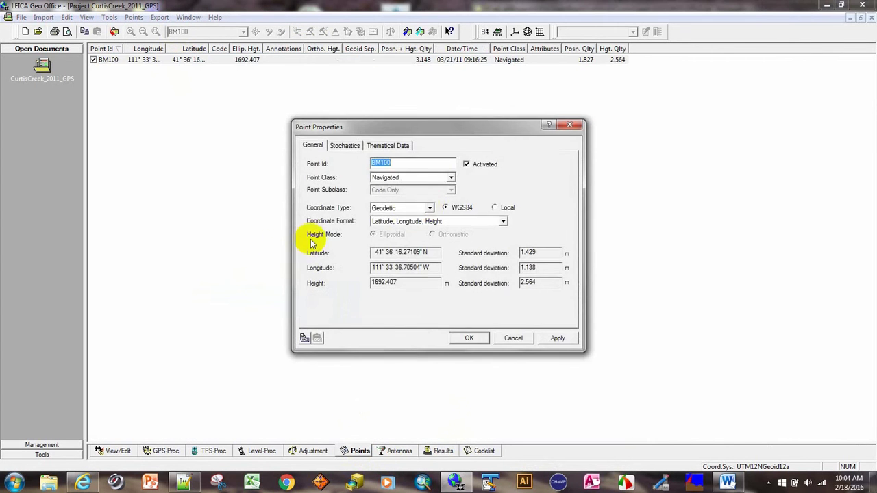
Set BM100's point class to Estimated and show Local Grid easting/northing coordinates
click(451, 180)
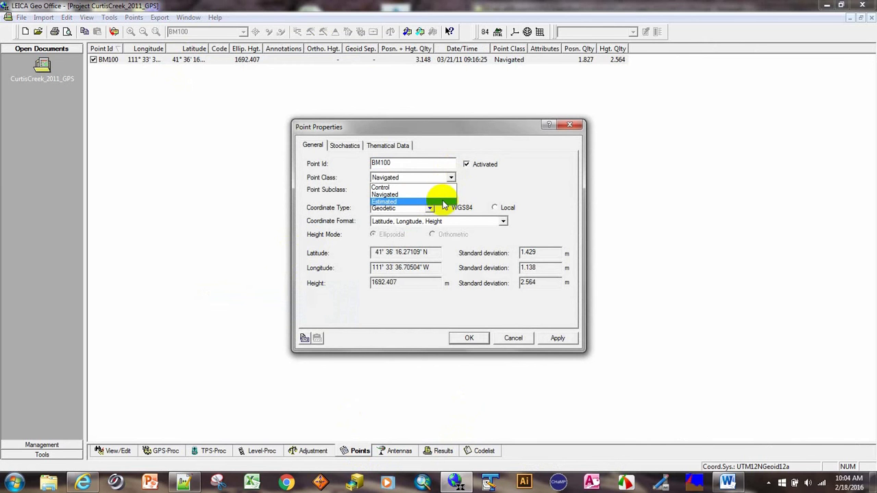
click(444, 202)
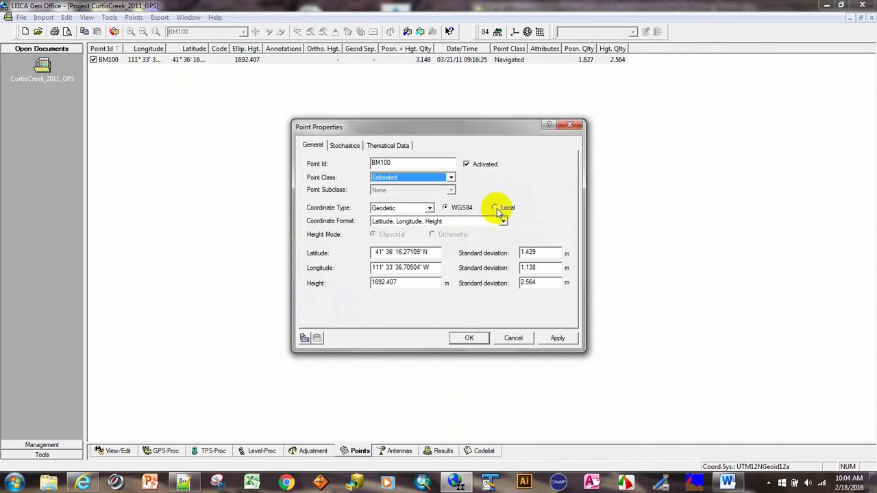
click(495, 207)
click(430, 208)
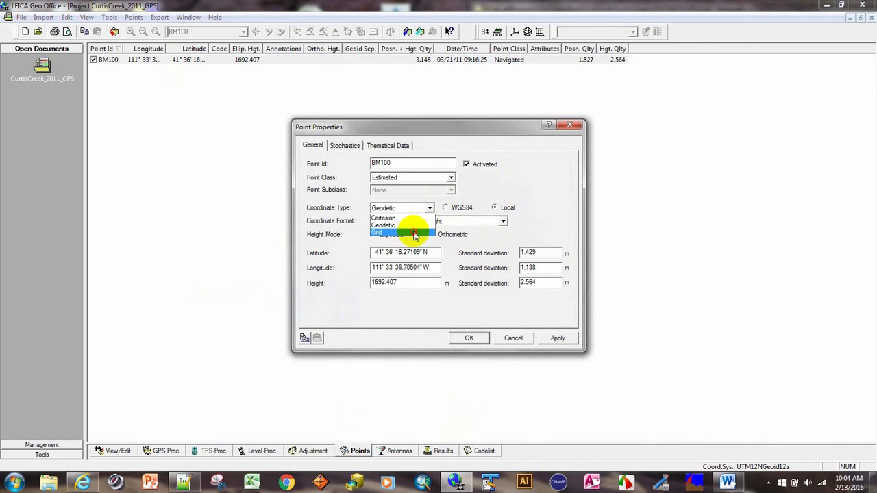
click(415, 233)
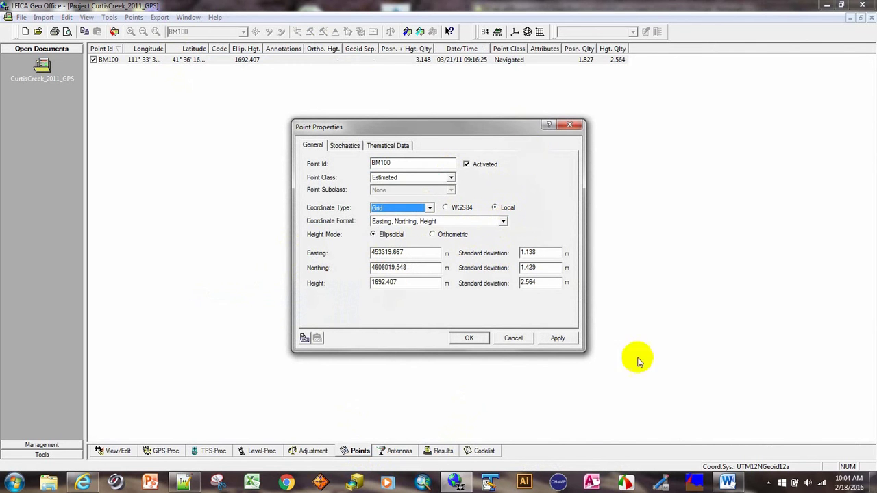
Place the OPUS report beside BM100's Point Properties and enter Northing 4606018.444
mouse_move(456, 482)
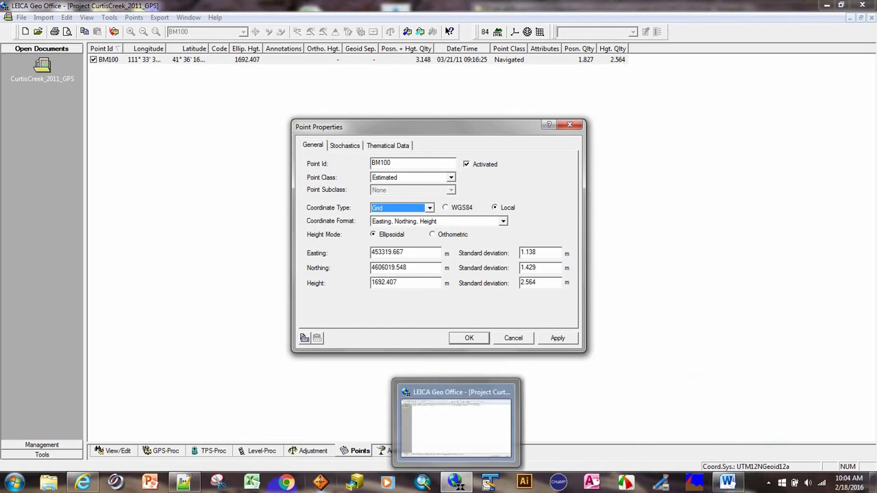
click(184, 483)
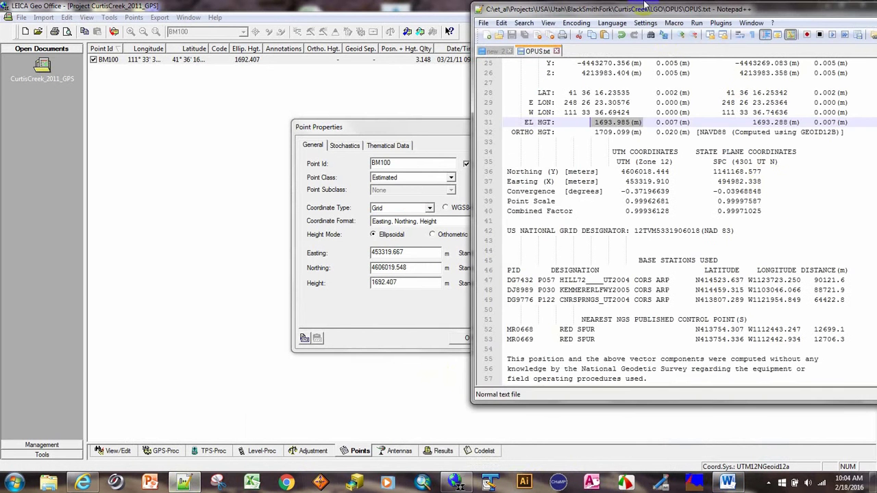
drag(645, 13, 775, 14)
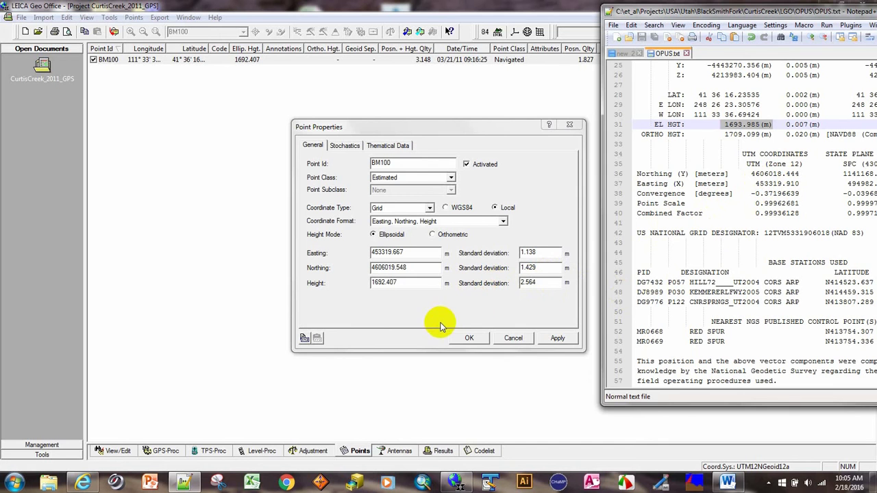
click(397, 269)
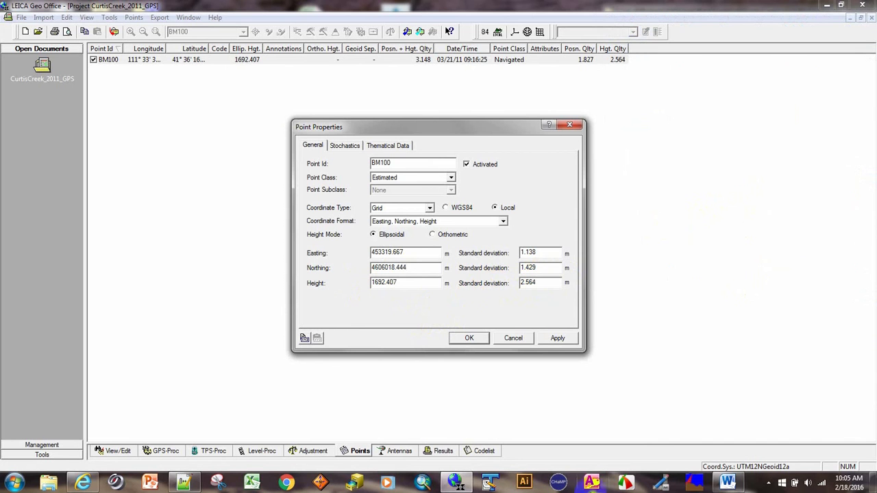
click(184, 483)
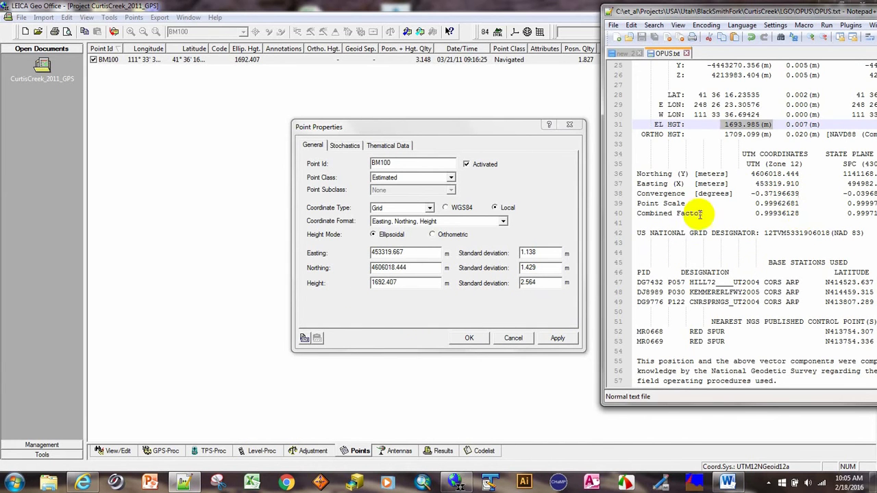
Change BM100's Easting to 453319.910, checking against the OPUS report
click(409, 252)
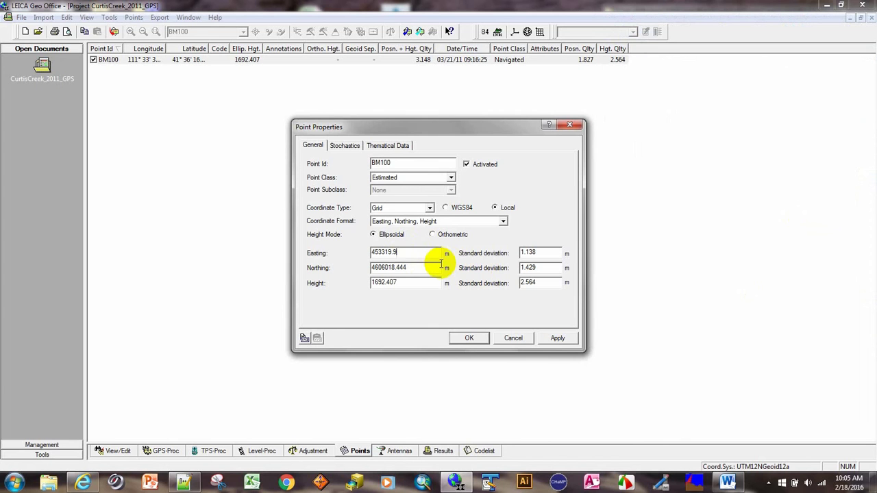
text(0)
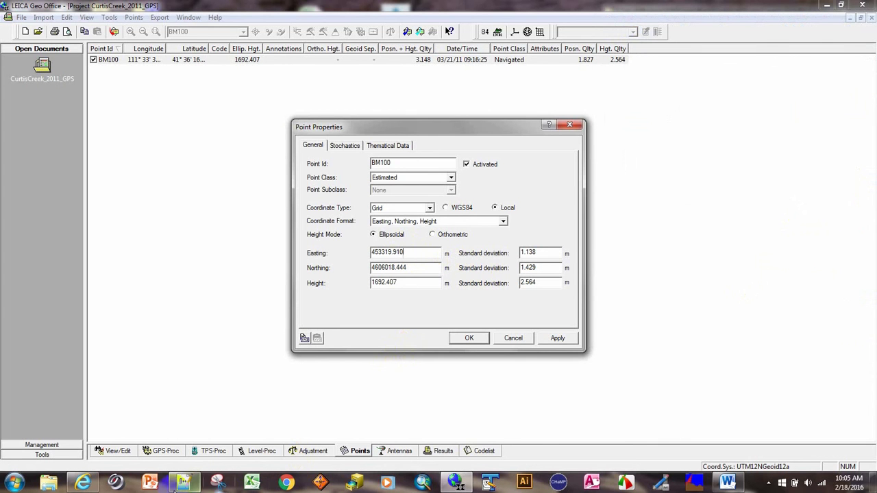
click(185, 483)
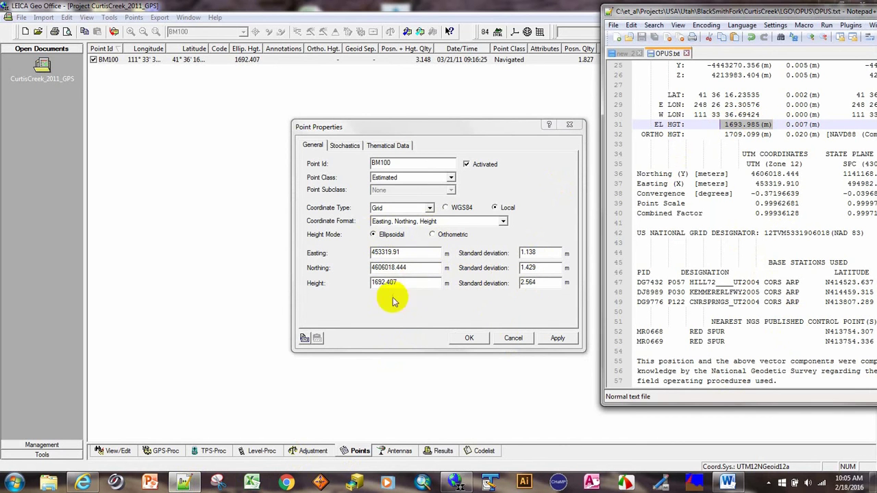
Set BM100's ellipsoidal height to 1693.985 and apply the new coordinates
drag(411, 280, 363, 286)
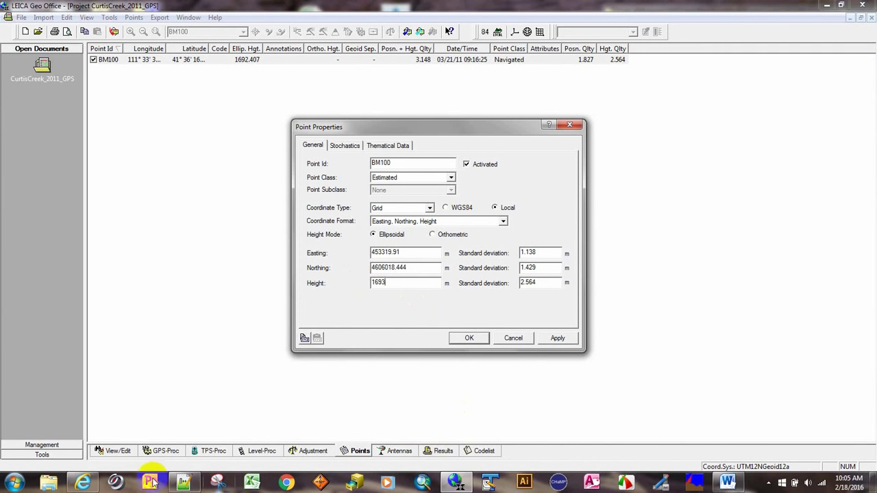
click(191, 485)
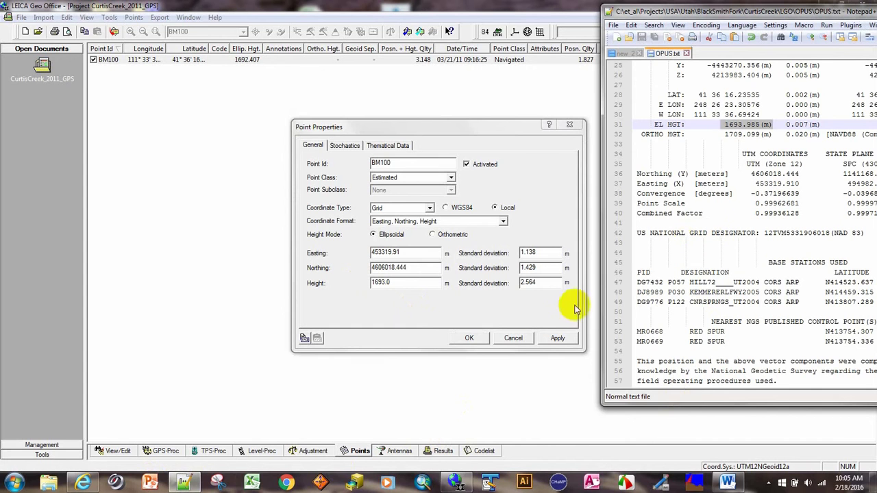
click(411, 283)
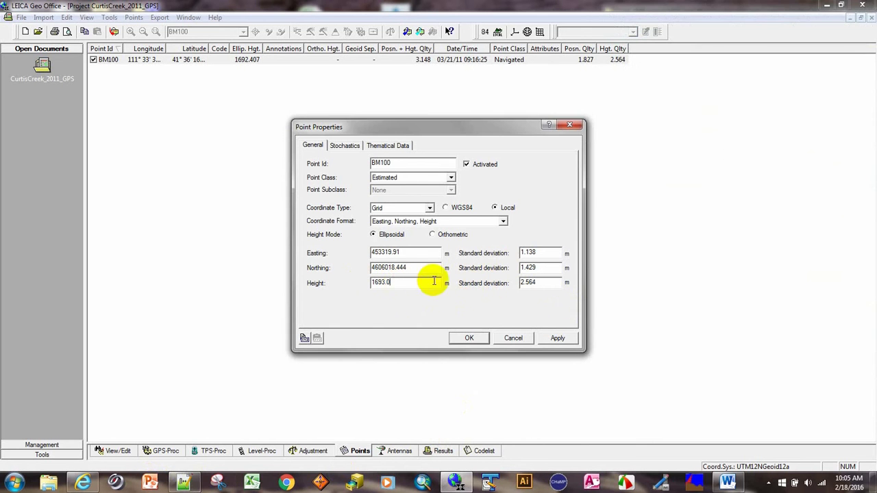
key(BackSpace)
text(985)
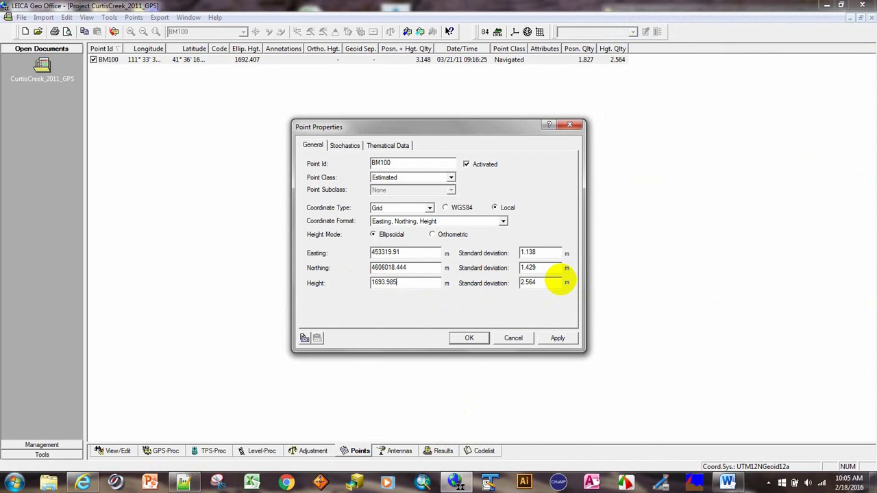
click(184, 483)
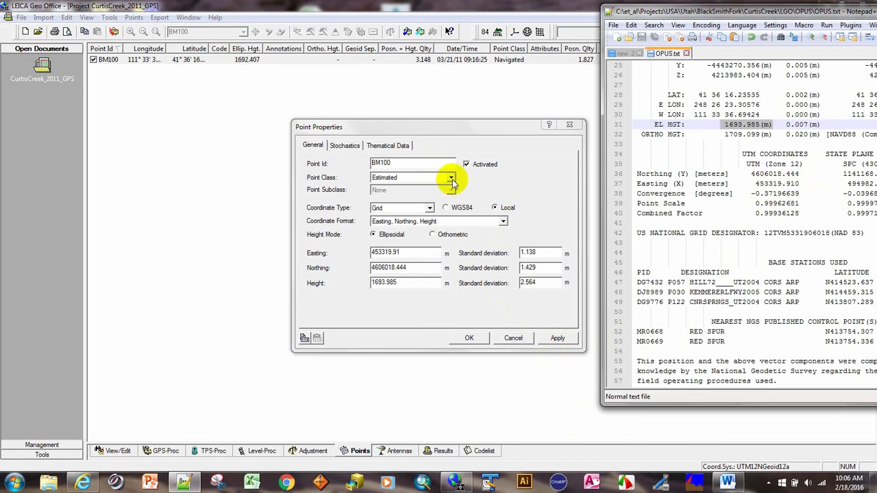
click(558, 338)
Close Point Properties and run Compute Geoid Separations, giving BM100 a -15.114 separation
click(470, 339)
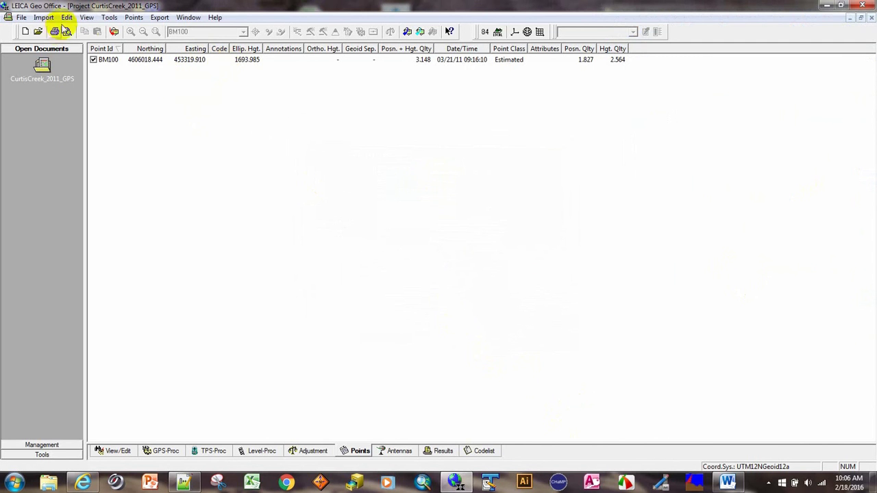
click(110, 18)
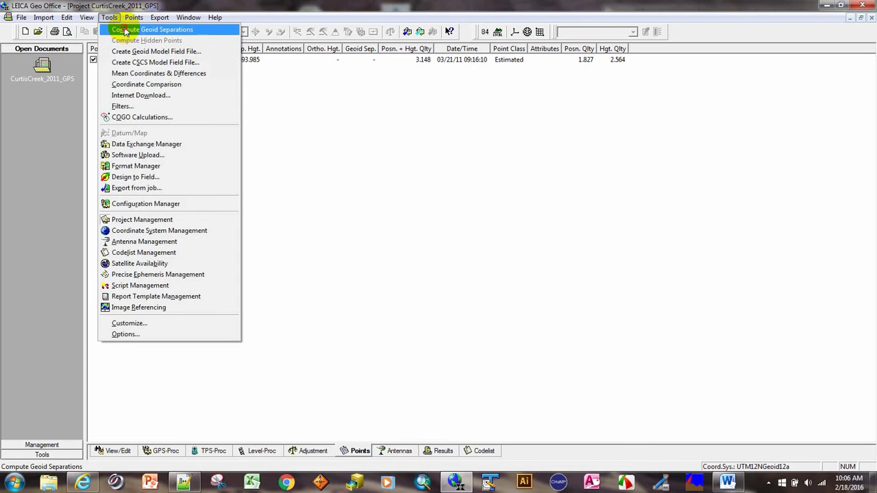
click(125, 31)
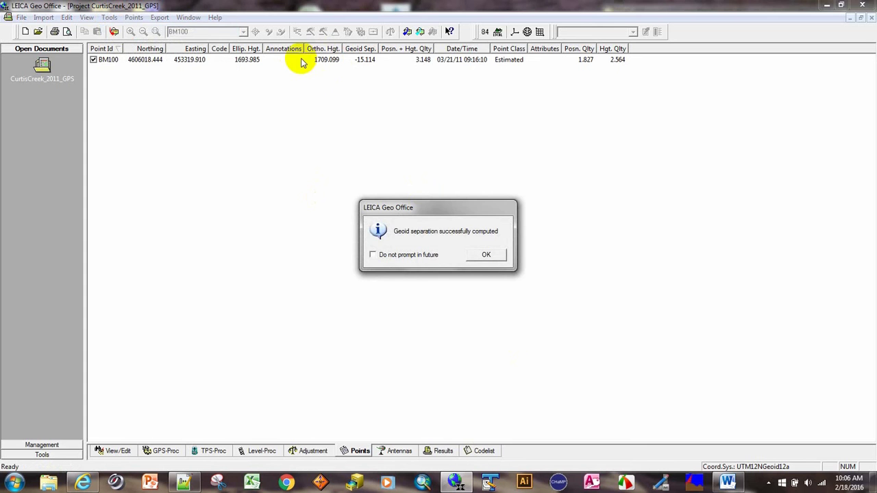
click(486, 255)
Change BM100's point class to Control, fixed in position and height
right_click(244, 61)
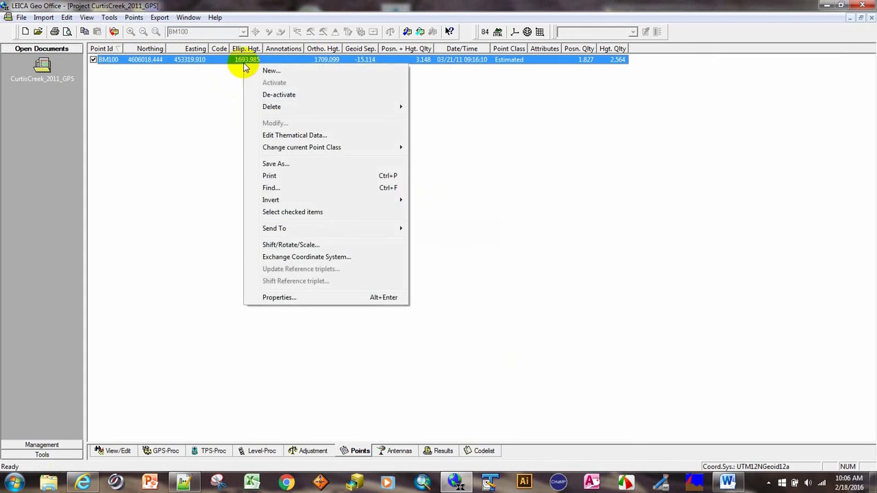
click(302, 299)
click(451, 180)
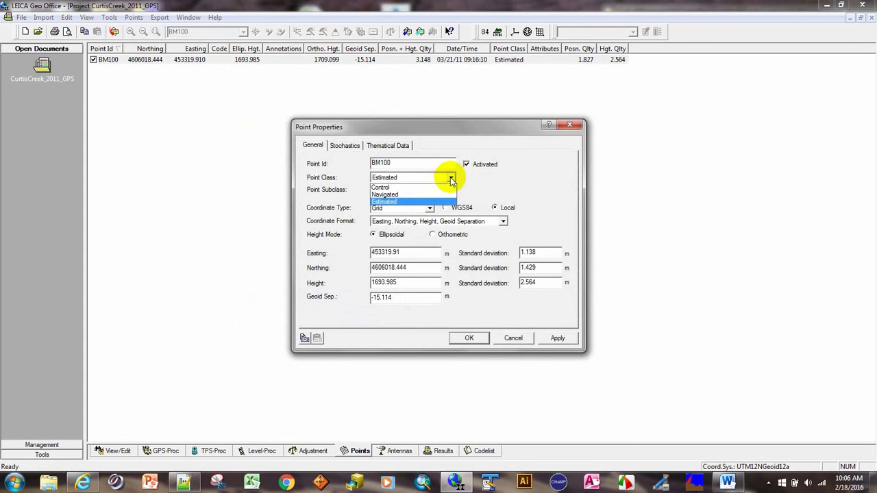
click(440, 187)
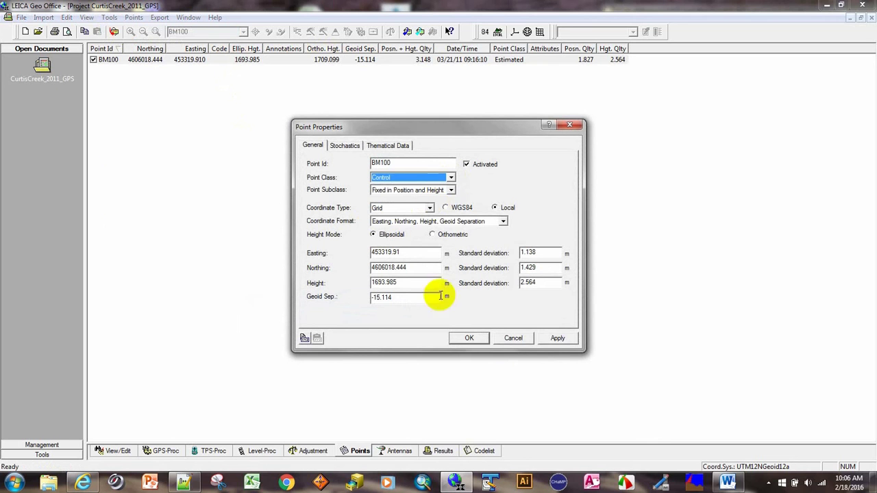
click(559, 339)
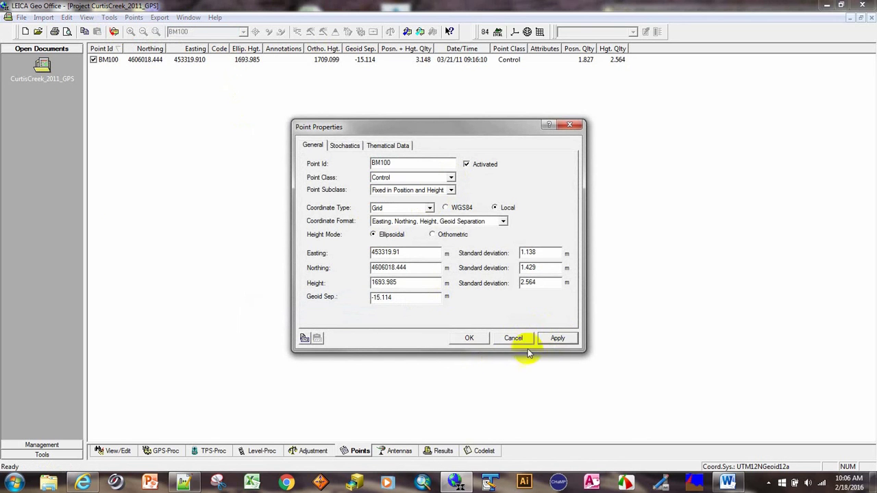
click(470, 339)
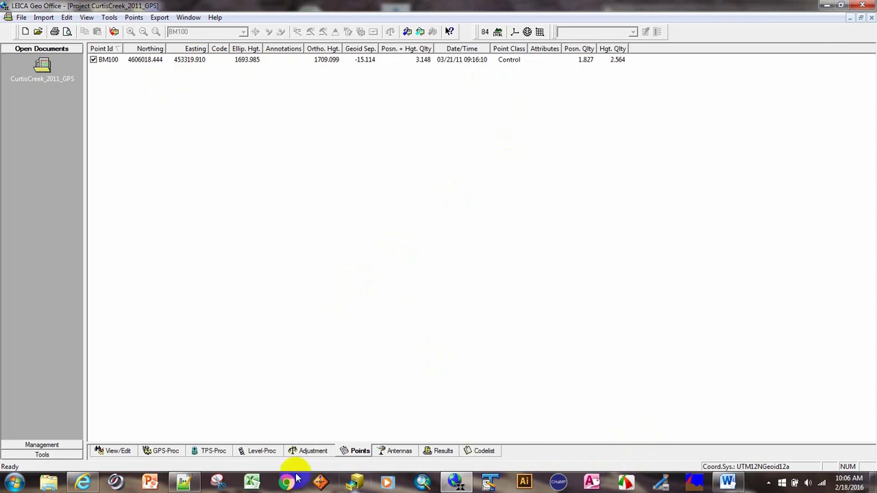
click(183, 484)
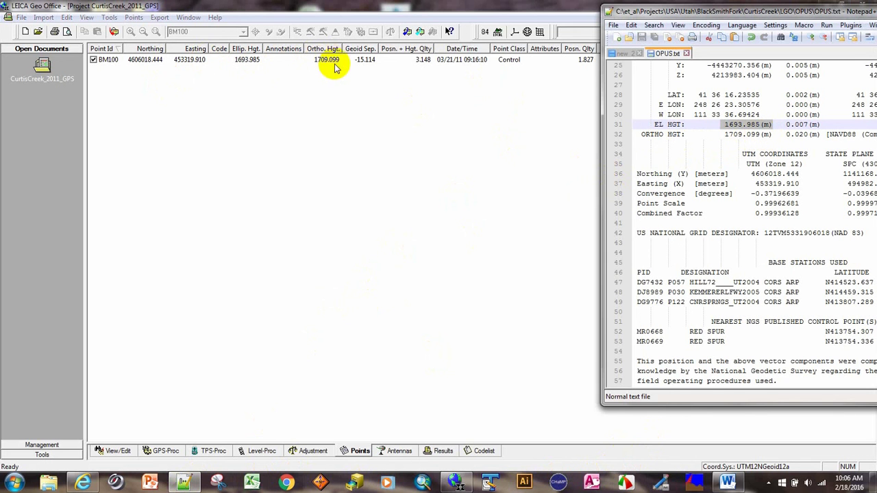
Compare the OPUS Northing/Easting, ellipsoid height 1693.985 and orthometric height 1709.099, then close Notepad++
drag(682, 13, 293, 99)
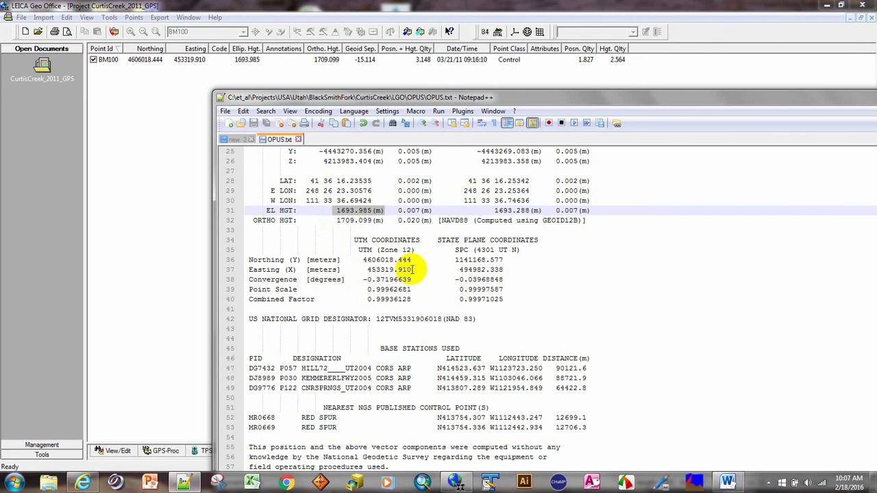
drag(413, 269, 362, 257)
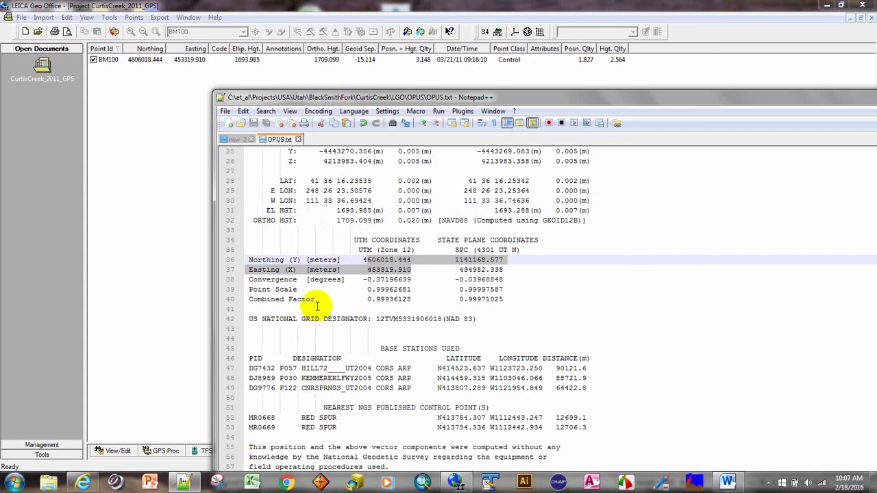
drag(336, 211, 384, 211)
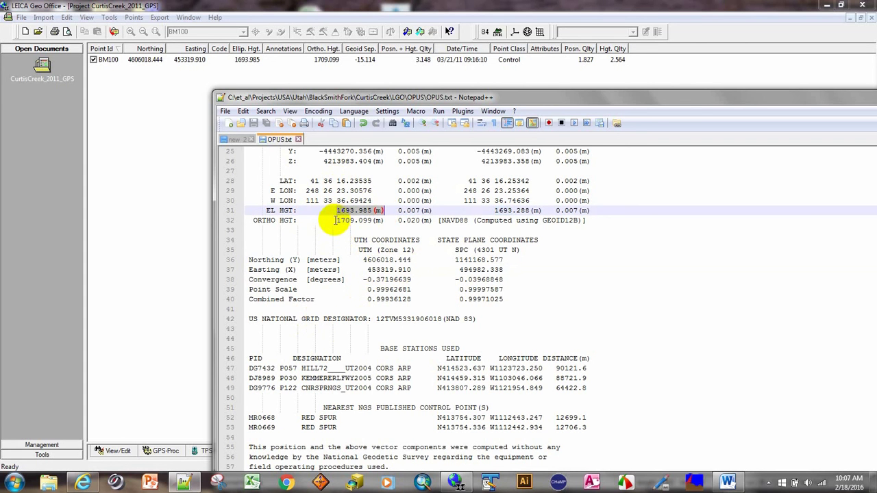
drag(336, 220, 382, 220)
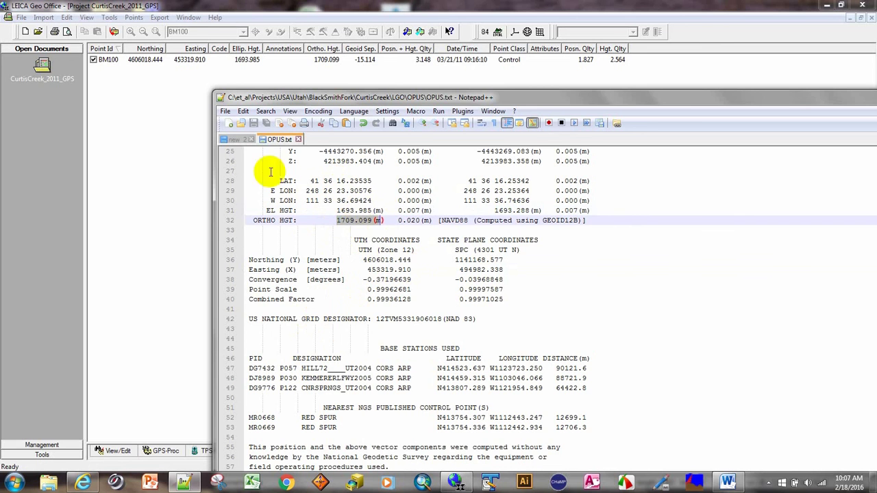
drag(610, 101, 444, 83)
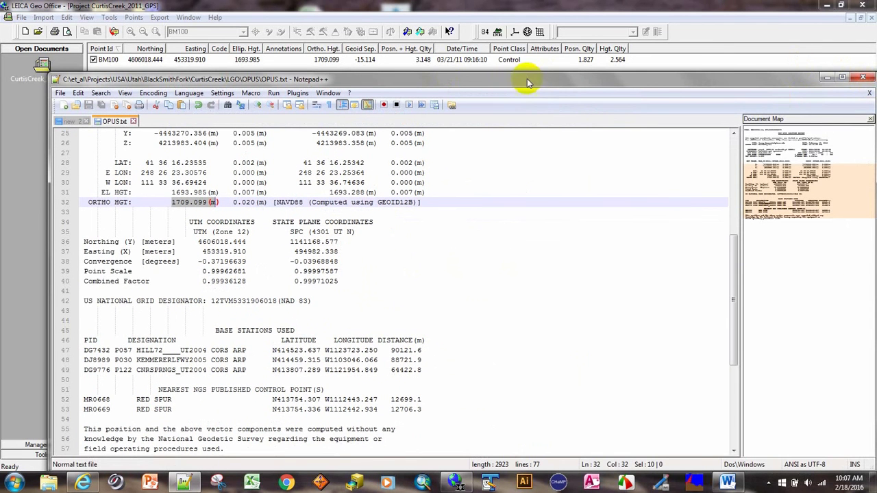
drag(464, 78, 402, 79)
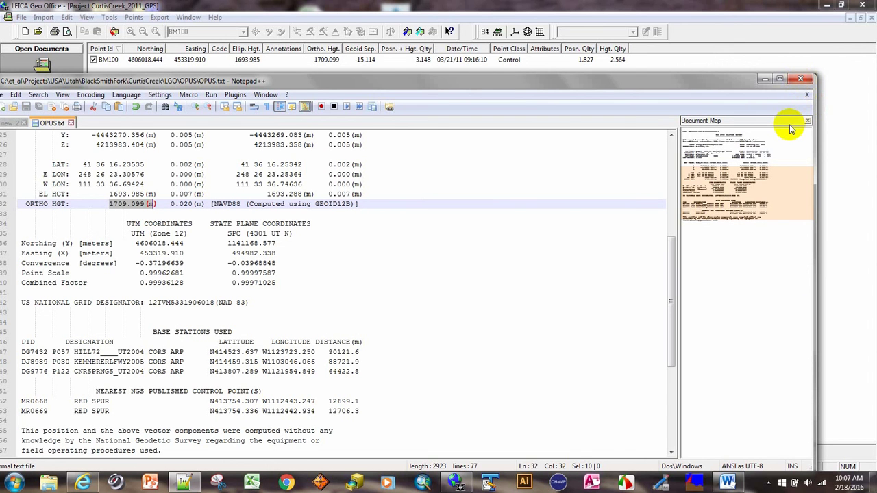
click(808, 80)
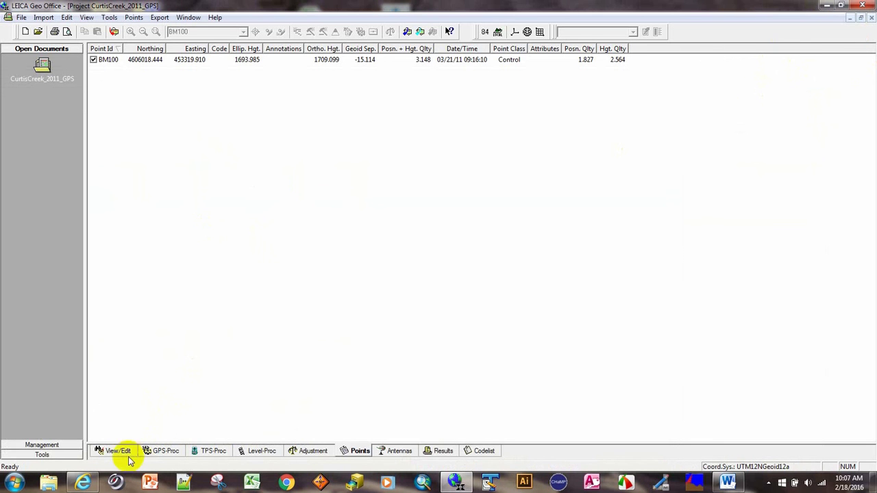